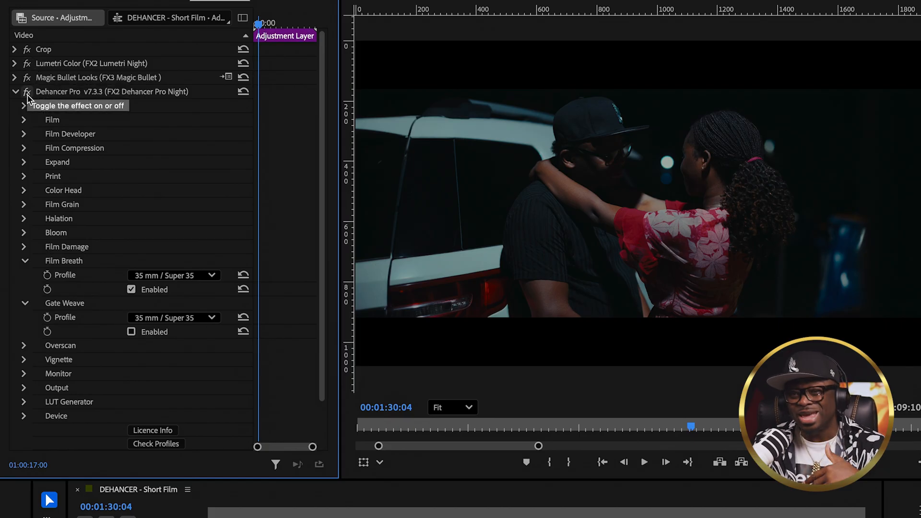
# Bypass Dehancer Pro, Magic Bullet Looks and Lumetri Color on the adjustment layer, and preview Dehancer Pro alone on the ungraded footage
pyautogui.click(27, 93)
pyautogui.click(27, 77)
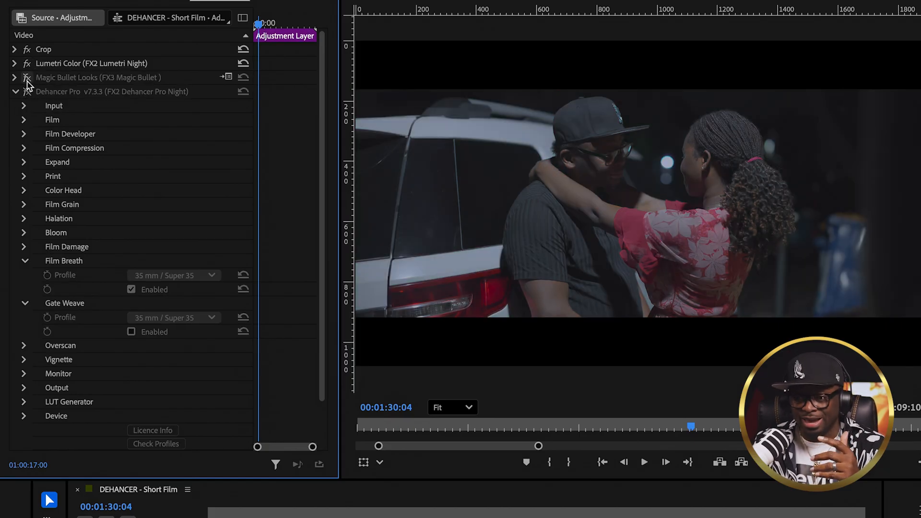
pyautogui.click(27, 64)
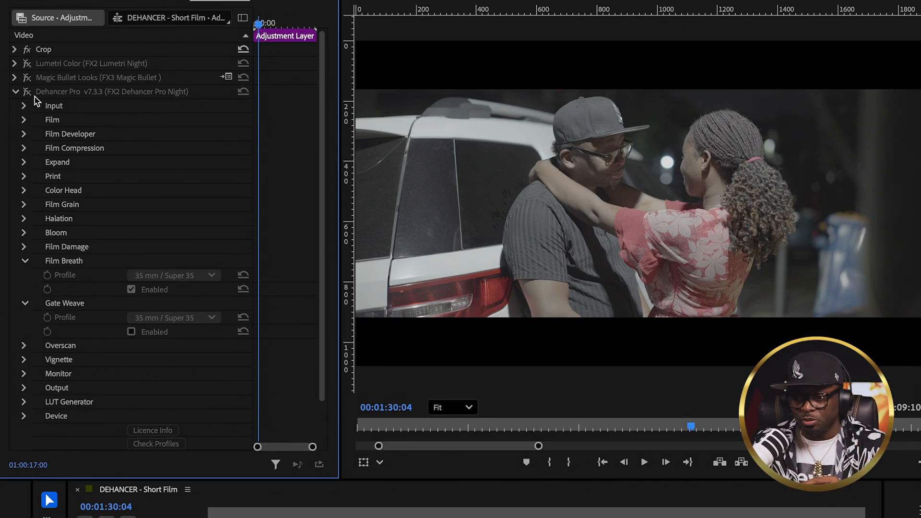
pyautogui.click(27, 92)
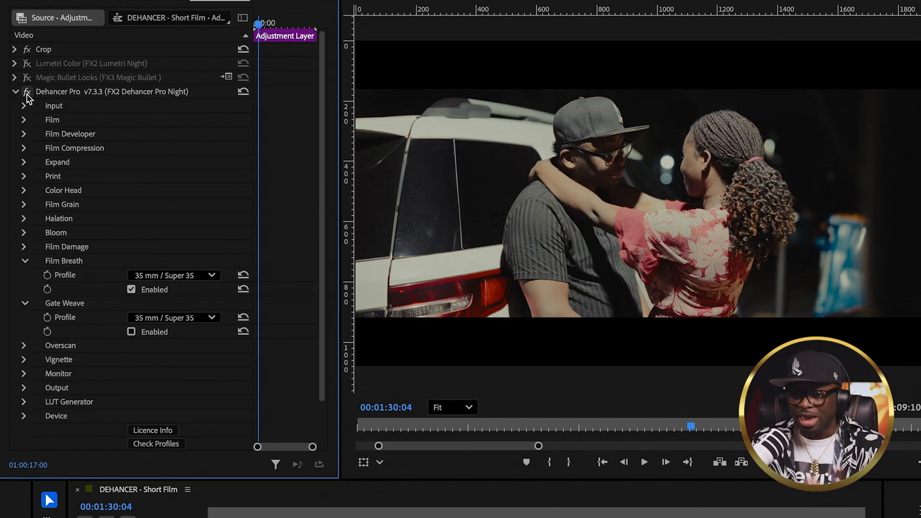
pyautogui.click(28, 92)
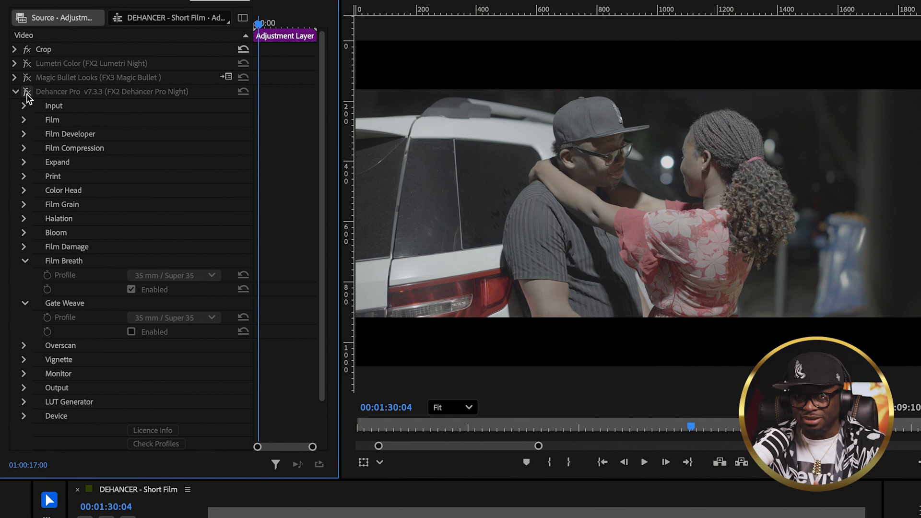
# Re-enable Lumetri Color, Magic Bullet Looks and Dehancer Pro one after another to compare each effect's contribution
pyautogui.click(27, 63)
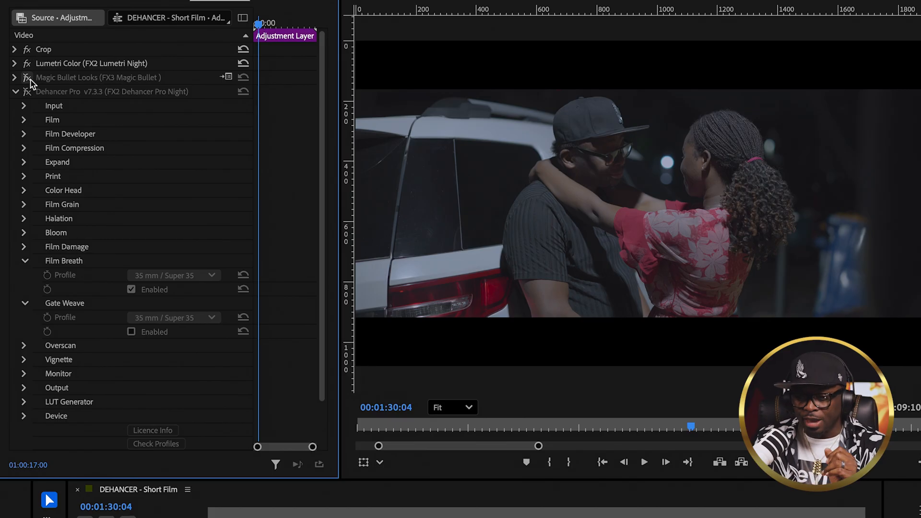
pyautogui.click(28, 78)
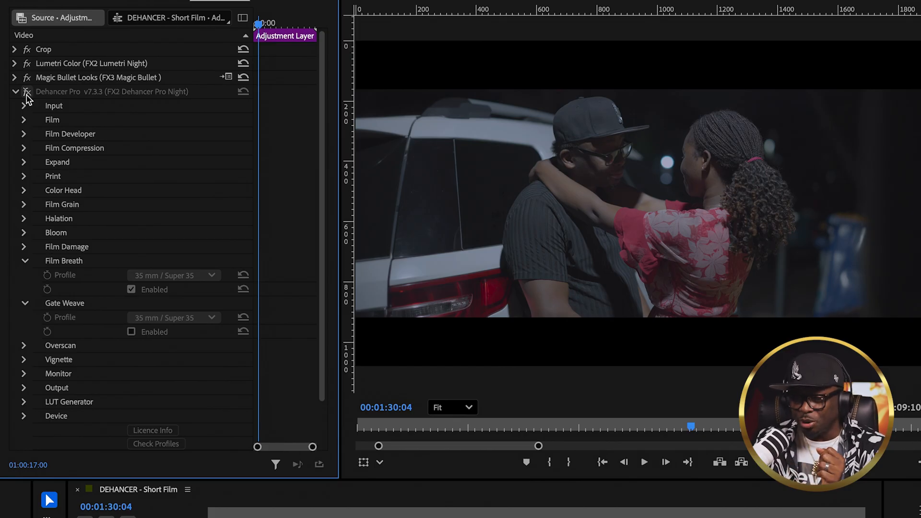
pyautogui.click(27, 94)
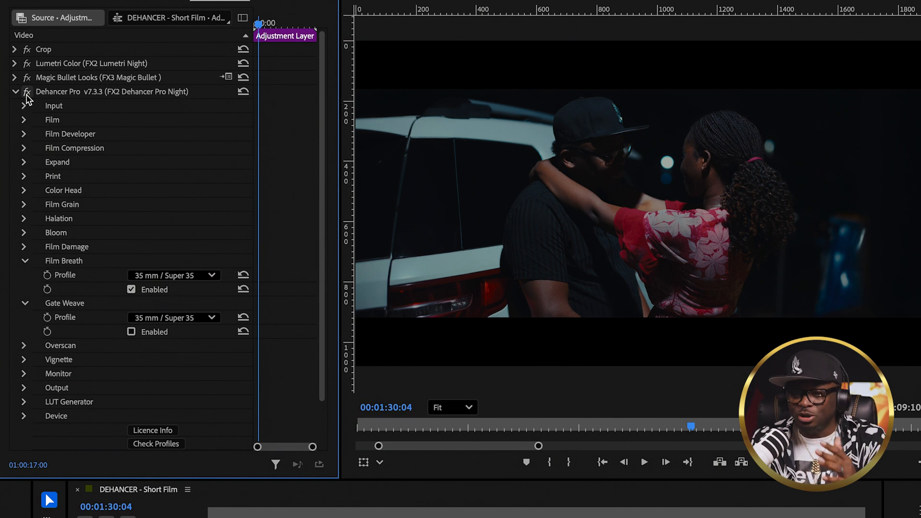
# Collapse Dehancer Pro's Film Breath and Gate Weave settings, and set the Input source to Choose Camera
pyautogui.click(26, 261)
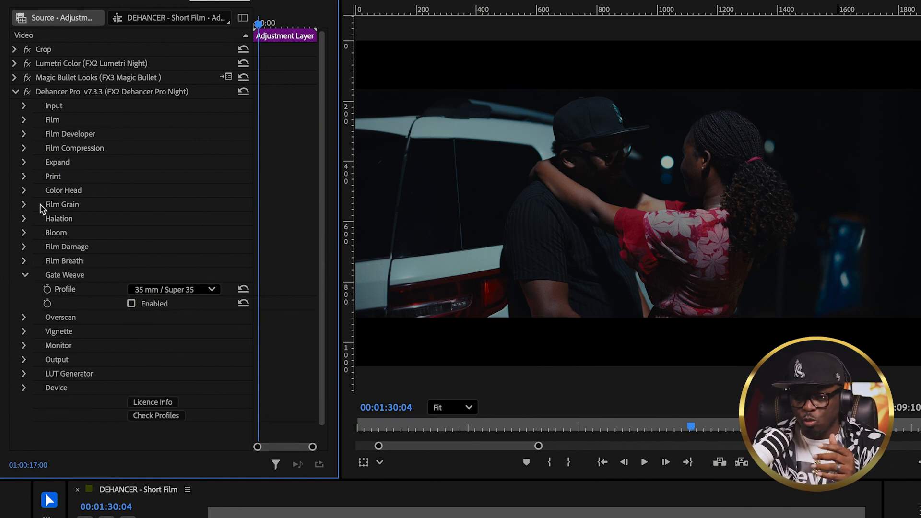
pyautogui.click(25, 275)
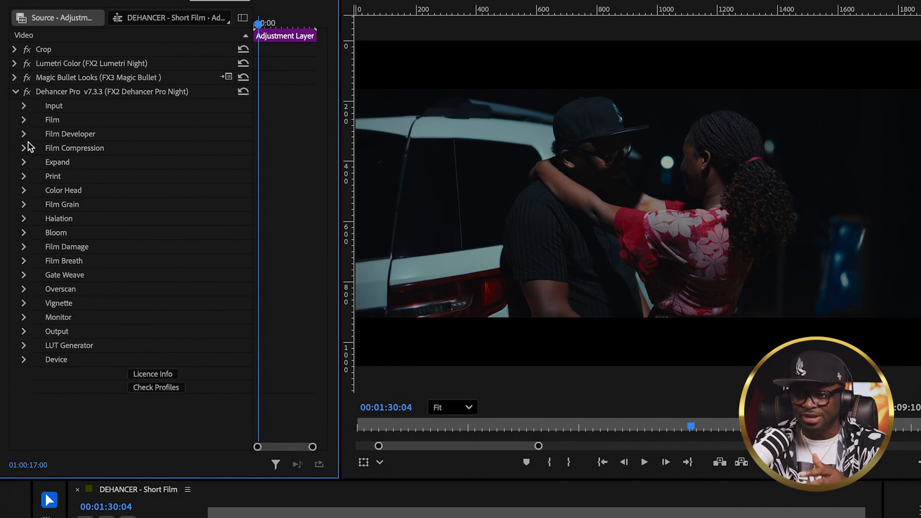
pyautogui.click(25, 107)
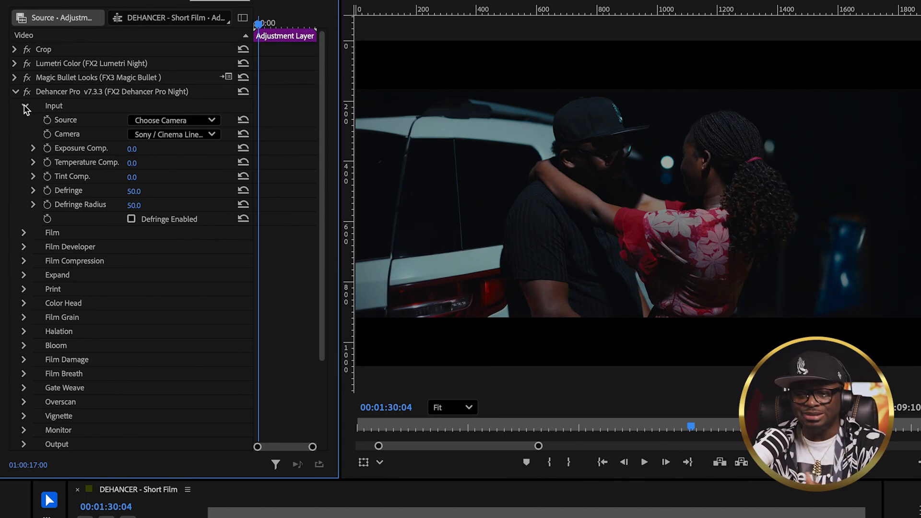
pyautogui.click(151, 120)
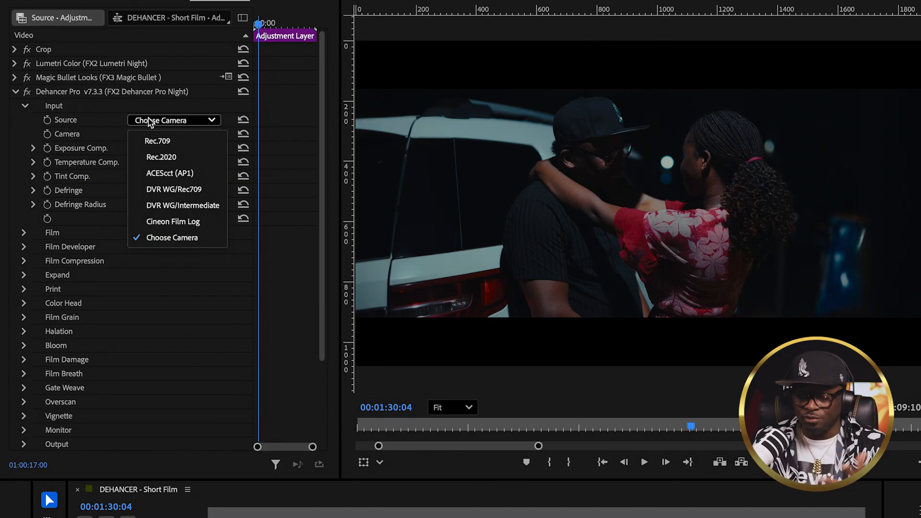
pyautogui.click(183, 242)
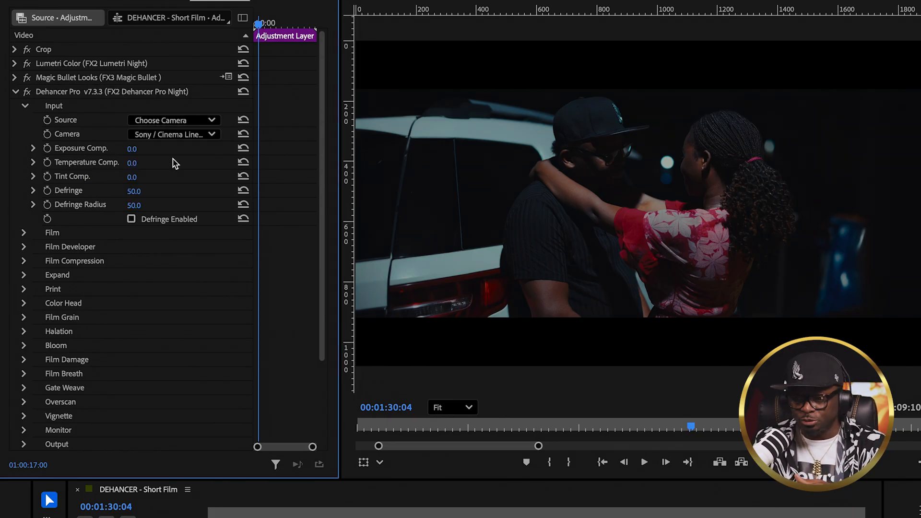
# Browse the supported camera profiles and set the Input camera to Sony / Cinema Line FX3 / S-Log3 S-Gamut3
pyautogui.click(161, 134)
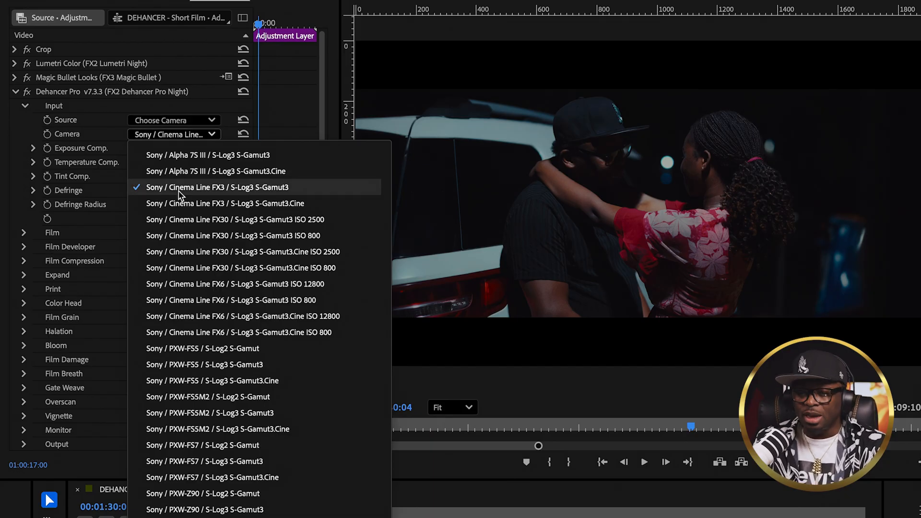
pyautogui.scroll(10, 190, 221)
pyautogui.scroll(6, 189, 221)
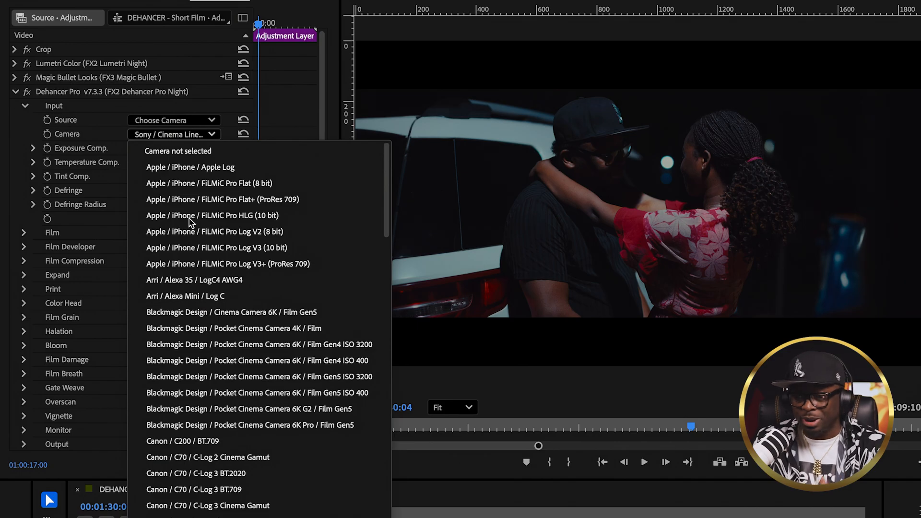
pyautogui.scroll(-1, 191, 222)
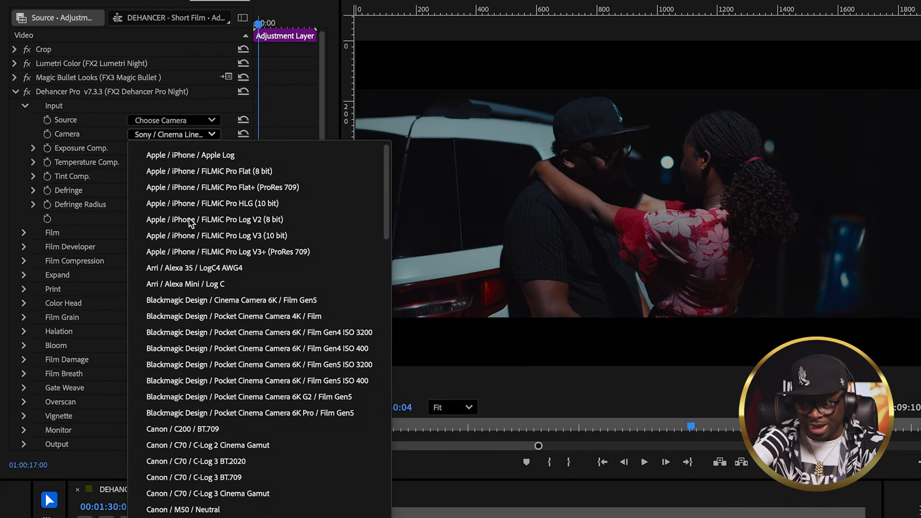
pyautogui.scroll(-7, 191, 222)
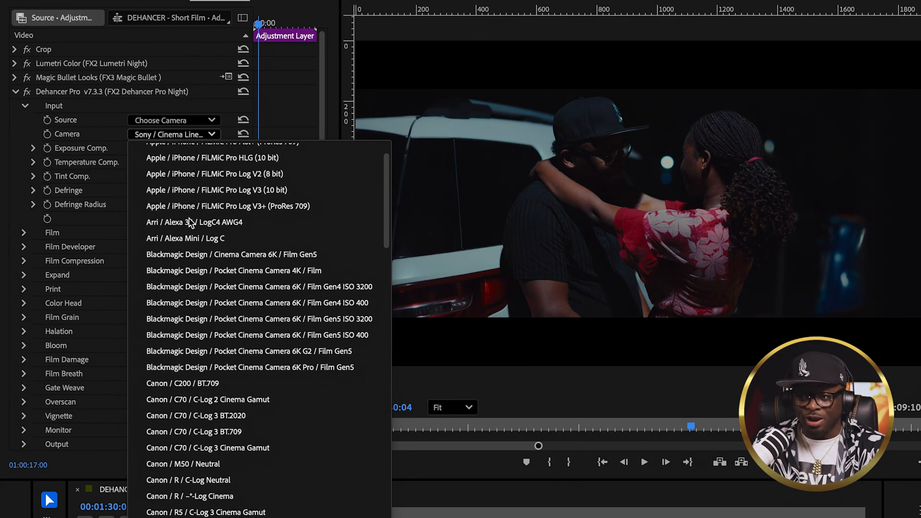
pyautogui.scroll(-13, 191, 221)
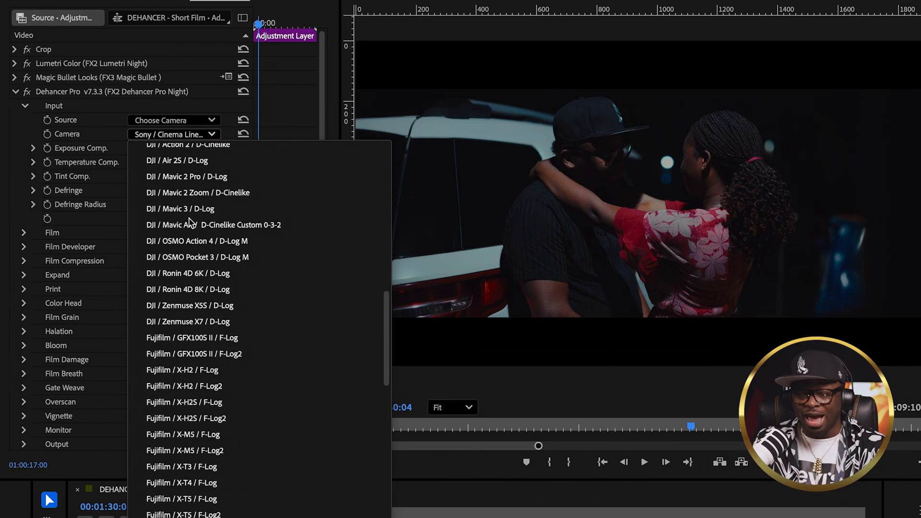
pyautogui.scroll(-5, 191, 222)
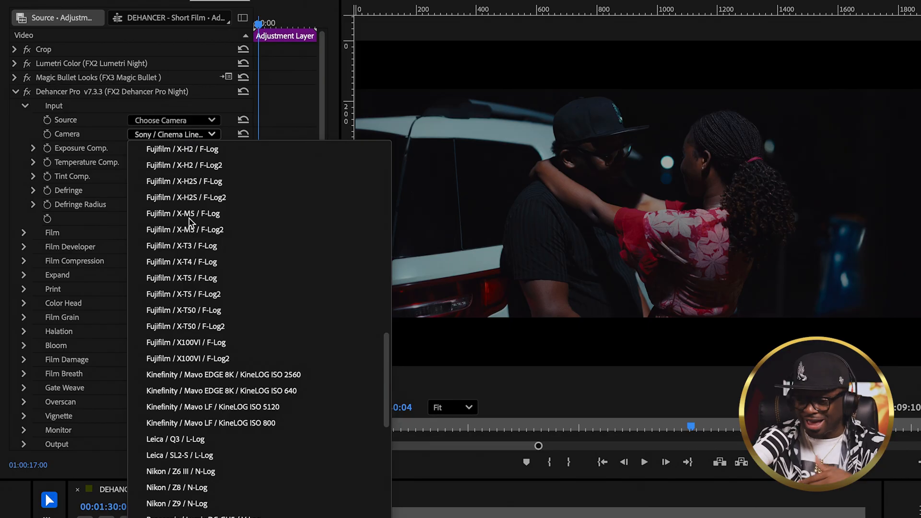
pyautogui.scroll(-11, 191, 222)
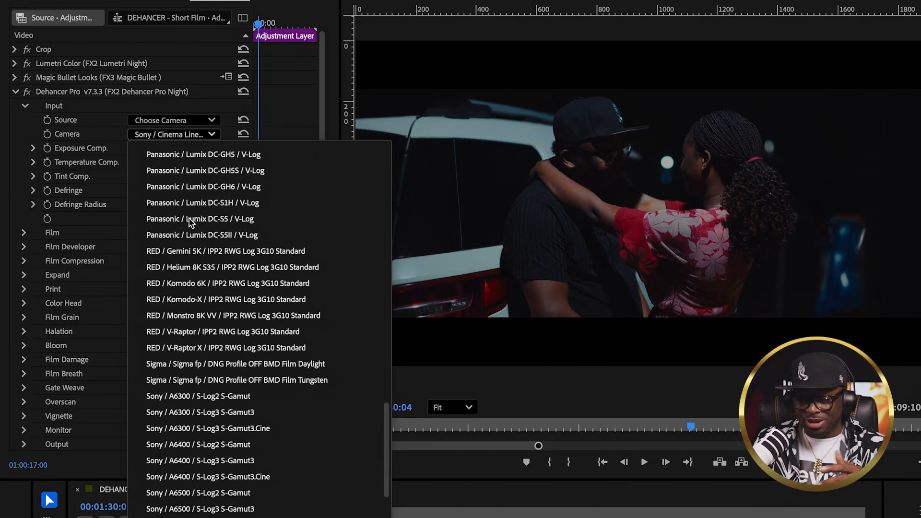
pyautogui.scroll(-10, 191, 222)
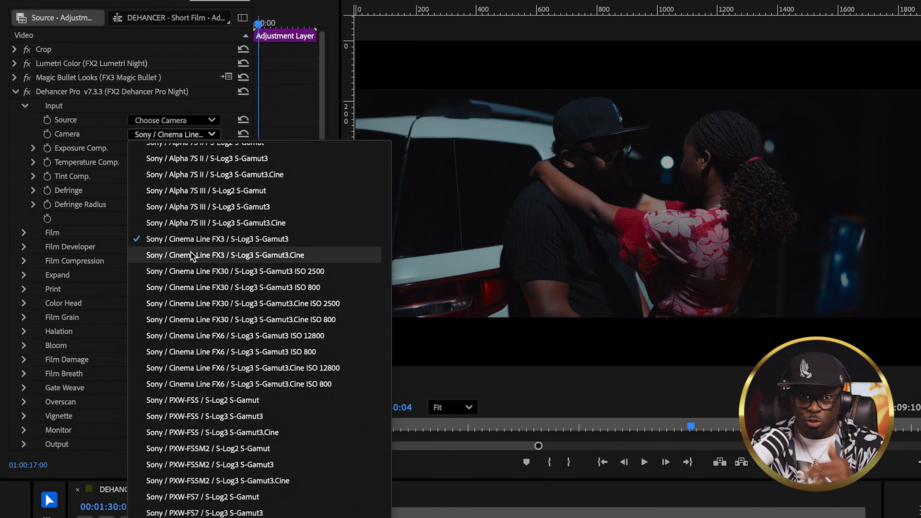
pyautogui.click(186, 240)
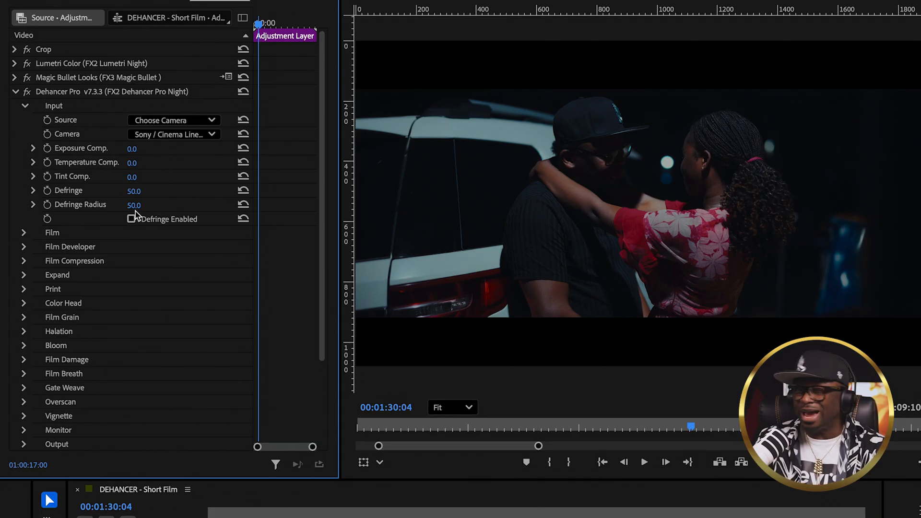
# Browse the film stocks in the Film settings and choose the Agfa Agfacolor 100 profile
pyautogui.click(25, 106)
pyautogui.click(25, 121)
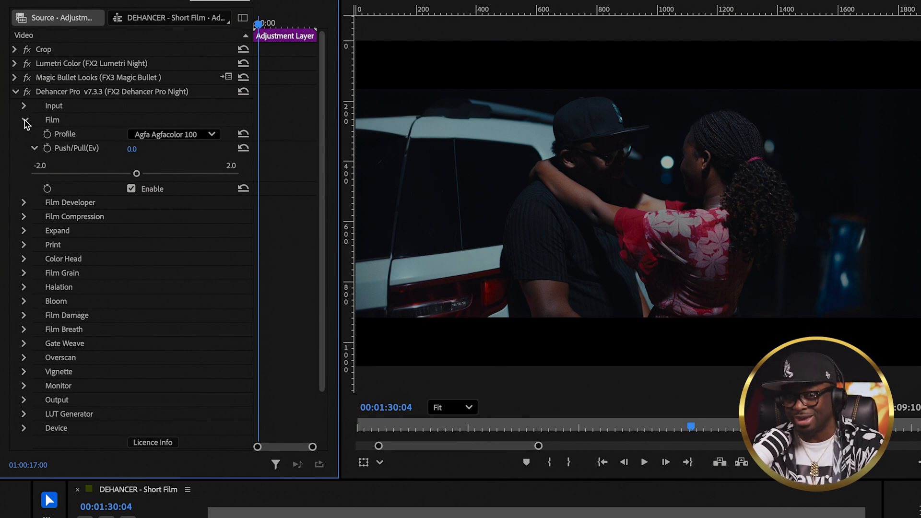
pyautogui.click(163, 137)
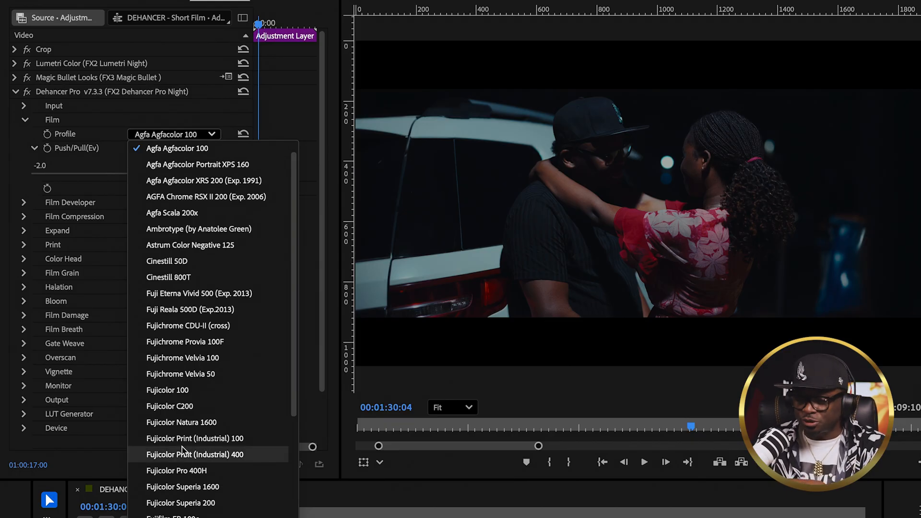
pyautogui.scroll(-12, 181, 449)
pyautogui.scroll(12, 181, 451)
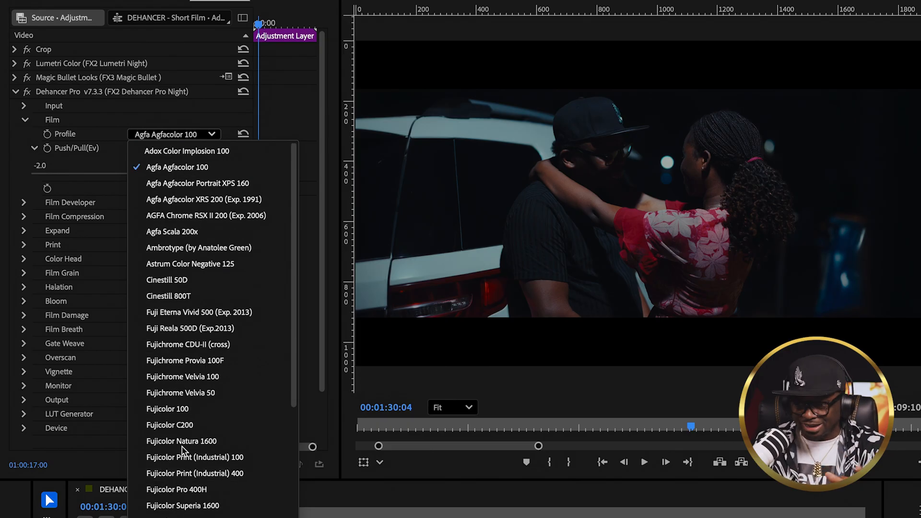
pyautogui.click(215, 175)
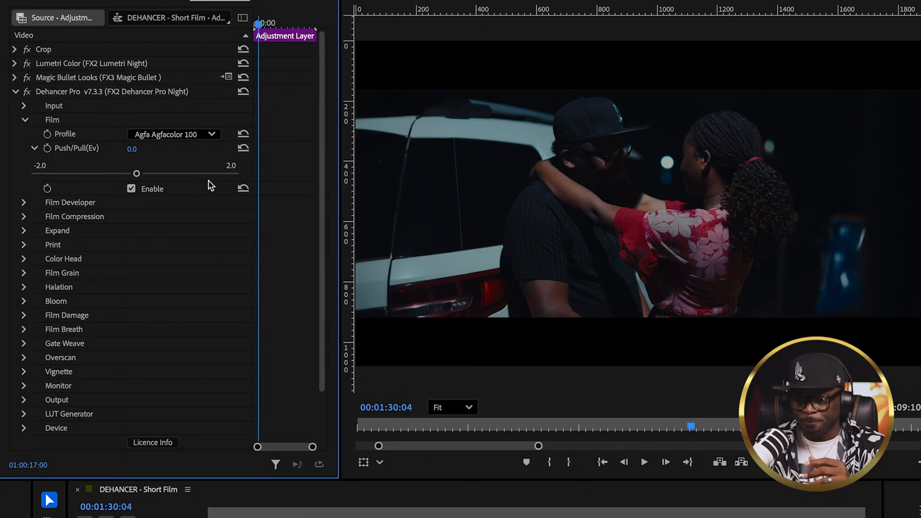
# Compare the image with the Film profile disabled and enabled, and try Push/Pull at -1.9 and at a high positive value
pyautogui.click(132, 189)
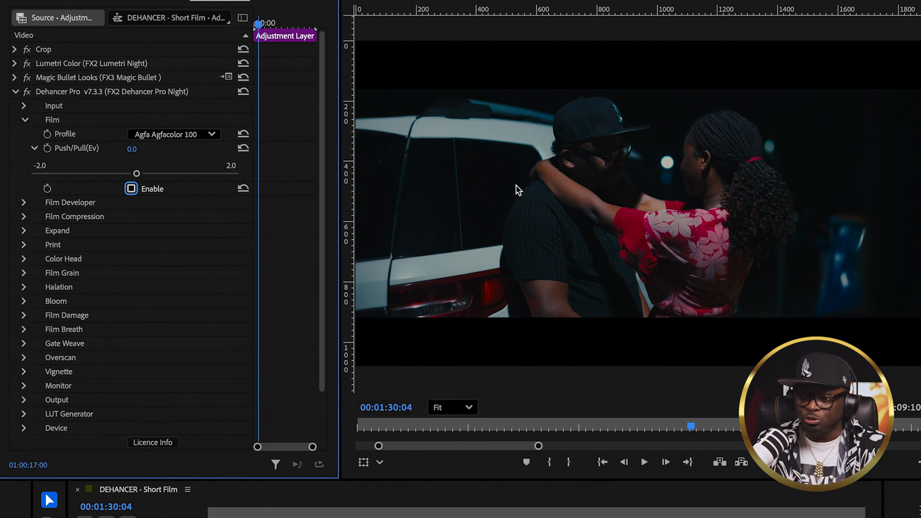
pyautogui.click(131, 189)
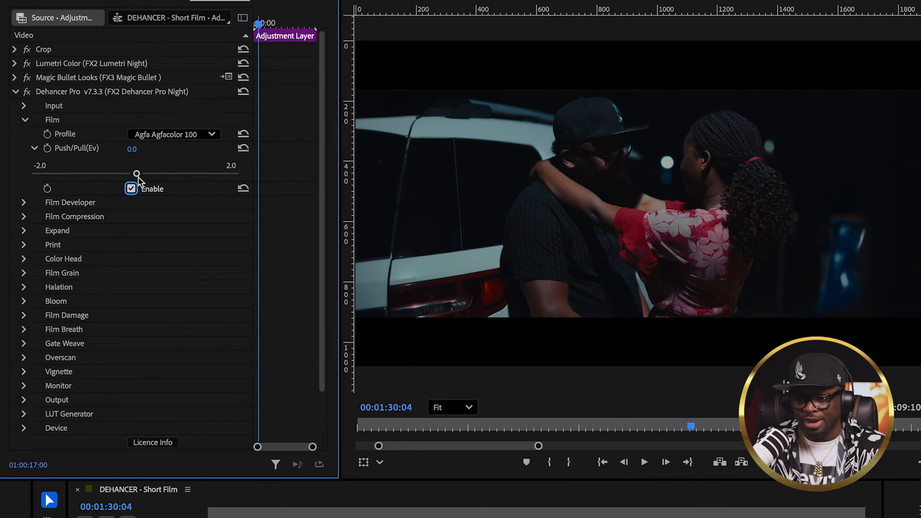
pyautogui.moveTo(137, 175); pyautogui.dragTo(39, 177)
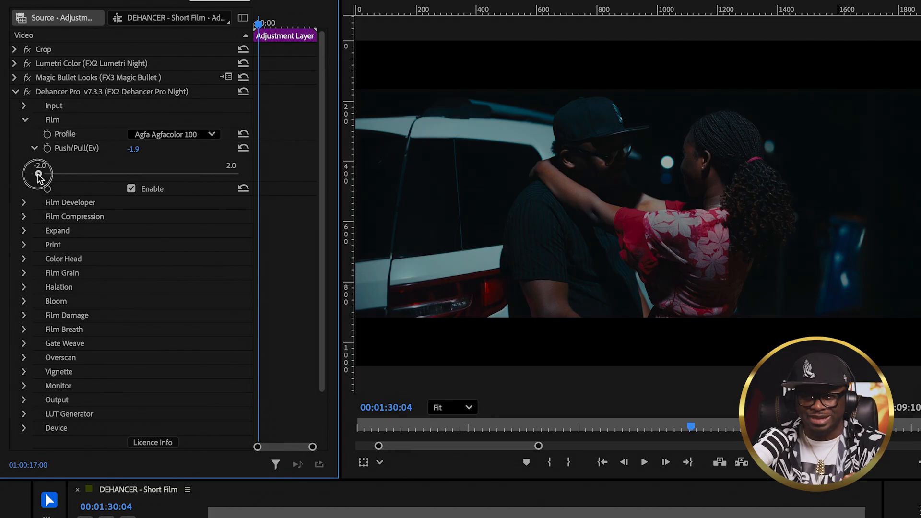
pyautogui.moveTo(39, 176); pyautogui.dragTo(225, 174)
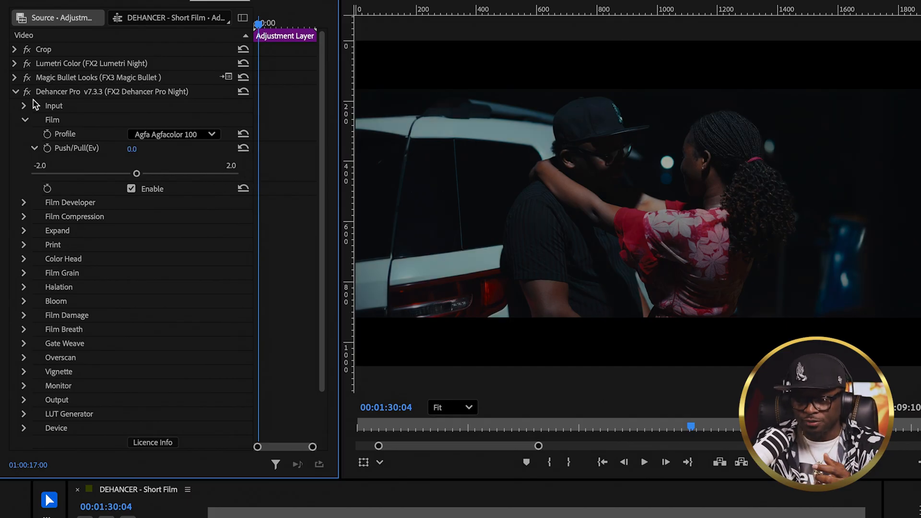
# Review the Film Developer and Film Compression settings, comparing the image with Film Developer off and on
pyautogui.click(24, 120)
pyautogui.click(24, 135)
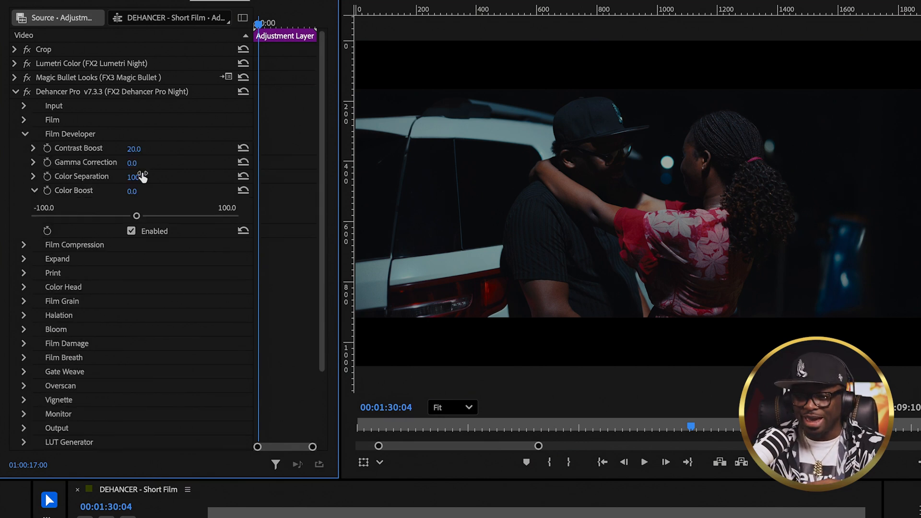
pyautogui.click(131, 232)
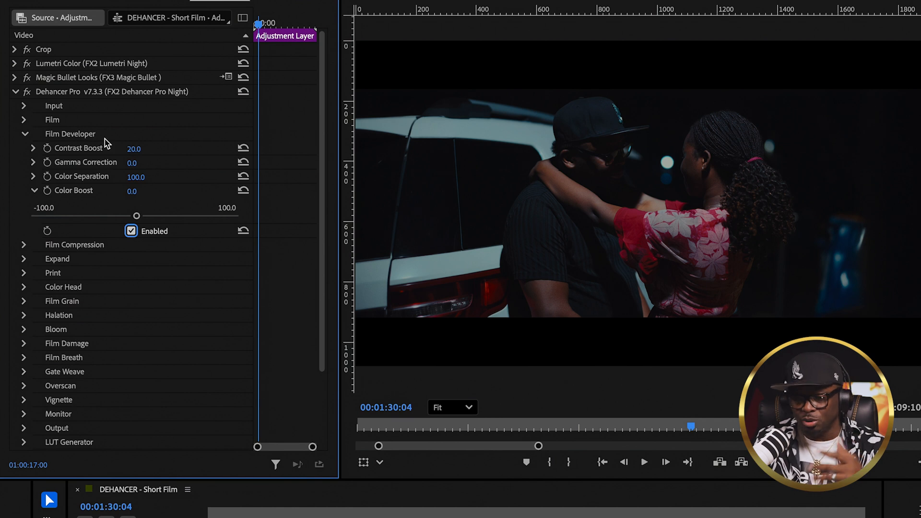
pyautogui.click(25, 135)
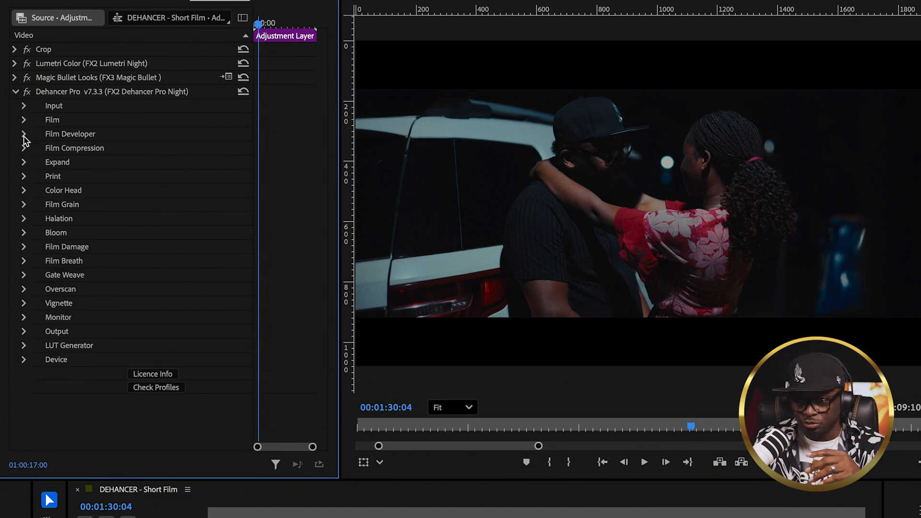
pyautogui.click(24, 148)
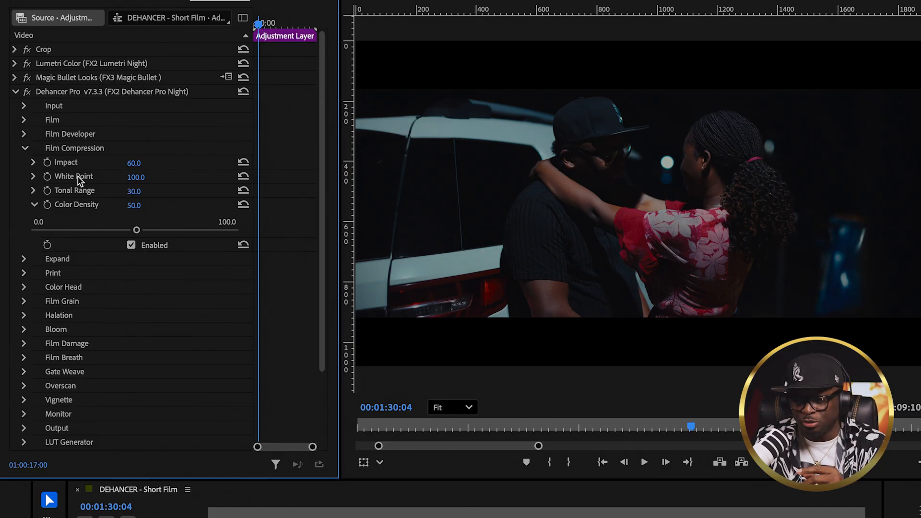
pyautogui.click(25, 148)
# Raise the Black Point in the Expand settings to about 4.2
pyautogui.click(25, 163)
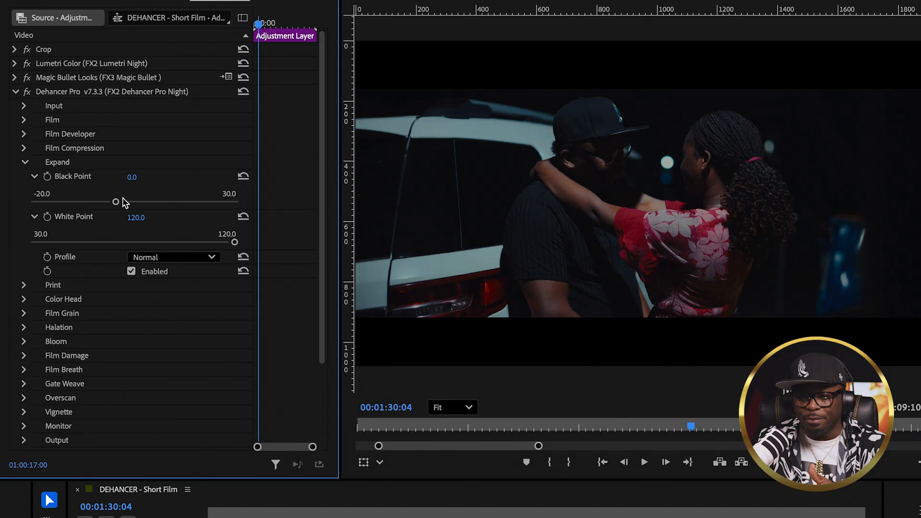
pyautogui.moveTo(116, 202); pyautogui.dragTo(136, 199)
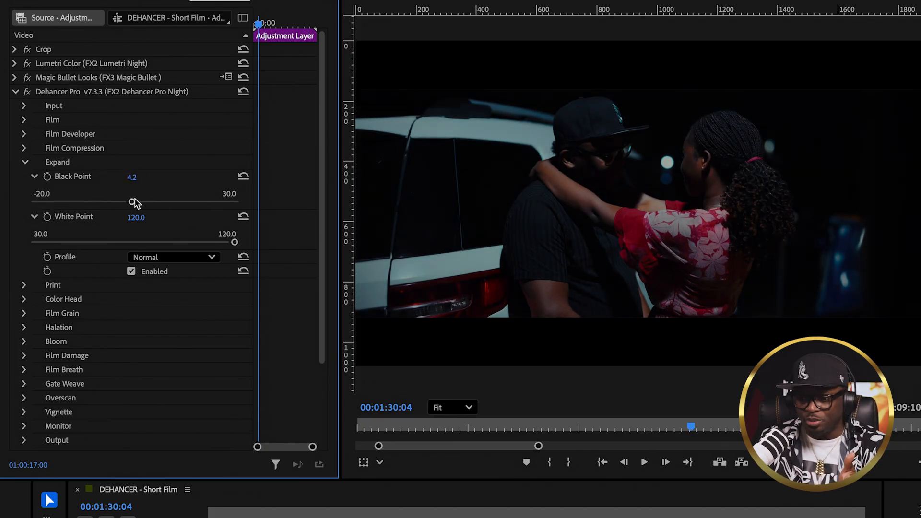
# Reset Black Point and White Point in the Expand settings, and try White Point at 120 and about 97.9
pyautogui.click(242, 178)
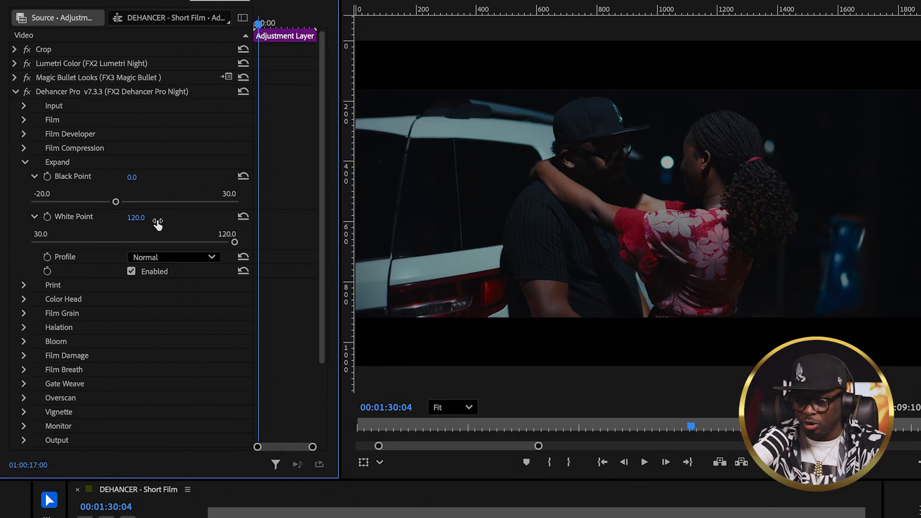
pyautogui.click(243, 219)
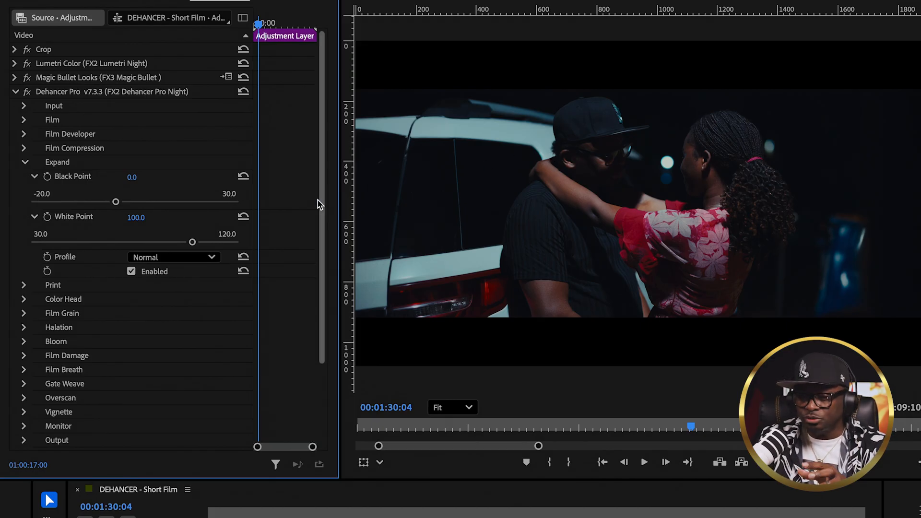
pyautogui.moveTo(194, 244); pyautogui.dragTo(248, 249)
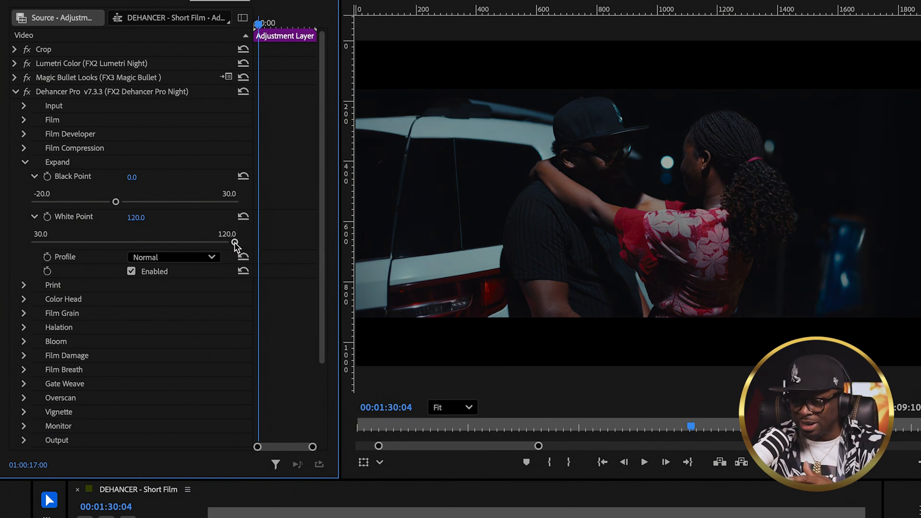
pyautogui.moveTo(235, 244); pyautogui.dragTo(186, 243)
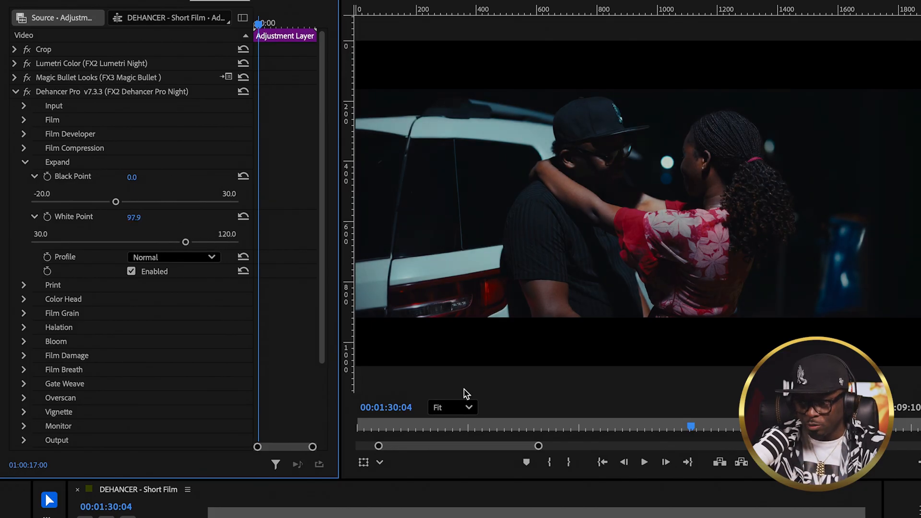
# Raise the Expand White Point to 120 while checking the couple up close, and close the Expand settings
pyautogui.click(469, 408)
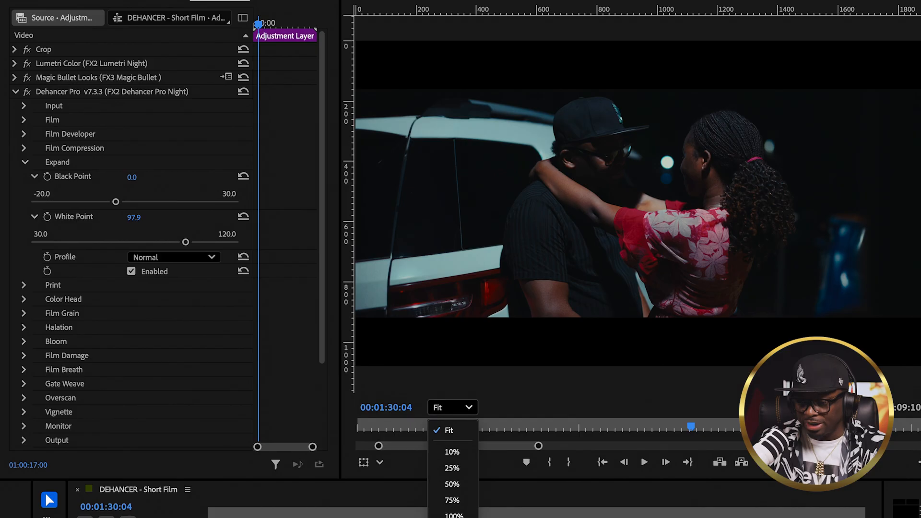
pyautogui.click(453, 517)
pyautogui.press('h')
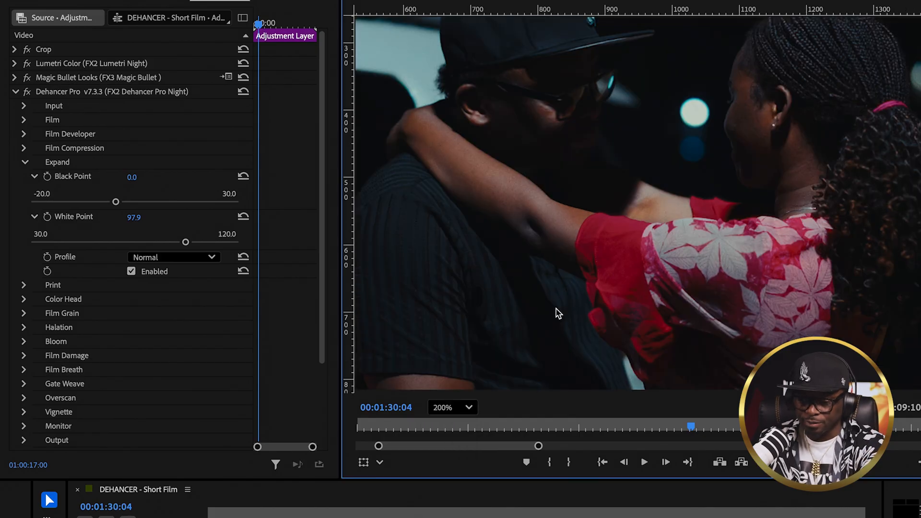
pyautogui.moveTo(552, 246); pyautogui.dragTo(624, 313)
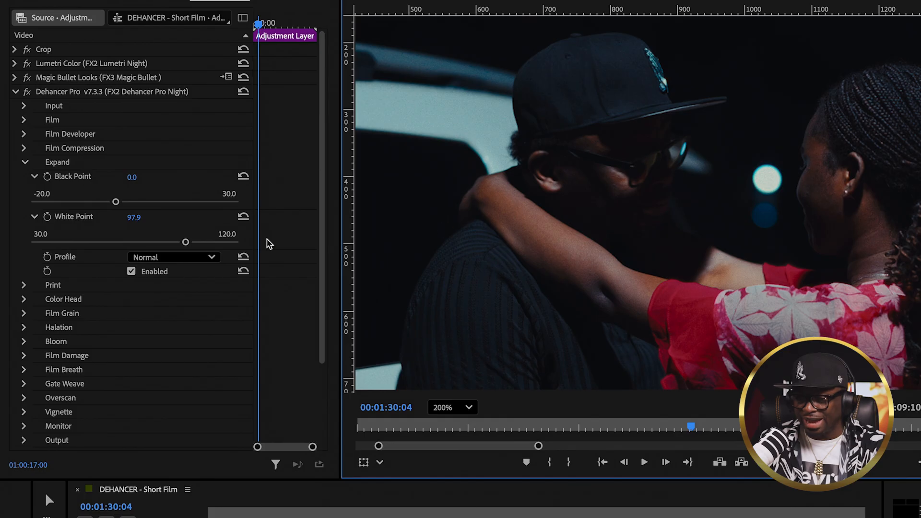
pyautogui.moveTo(187, 240); pyautogui.dragTo(252, 251)
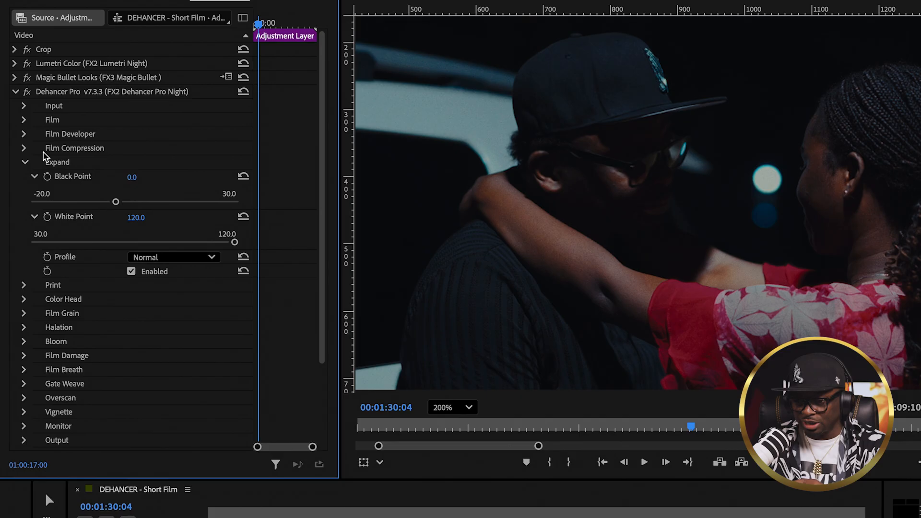
pyautogui.click(25, 163)
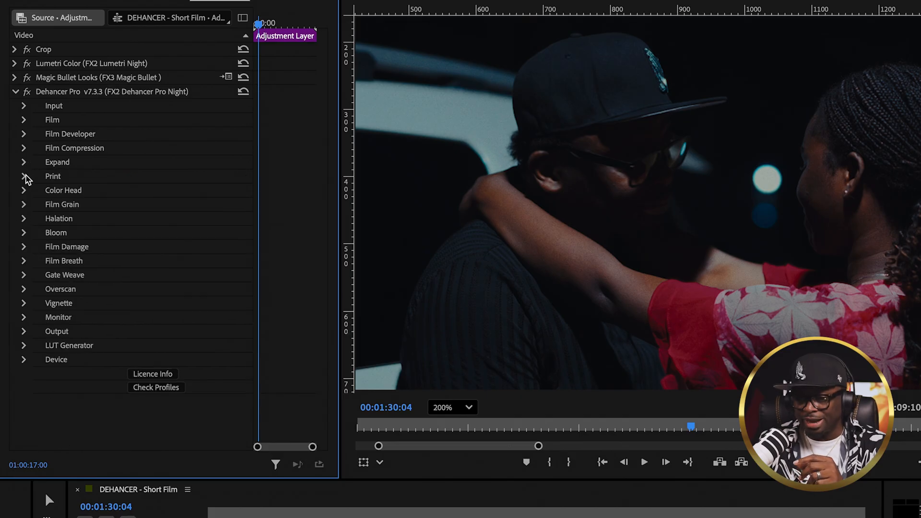
# Open the Print settings and try the Linear, Cineon Film Log and Fujifilm 3513 profiles before choosing Kodak 2383 Print Film
pyautogui.click(24, 176)
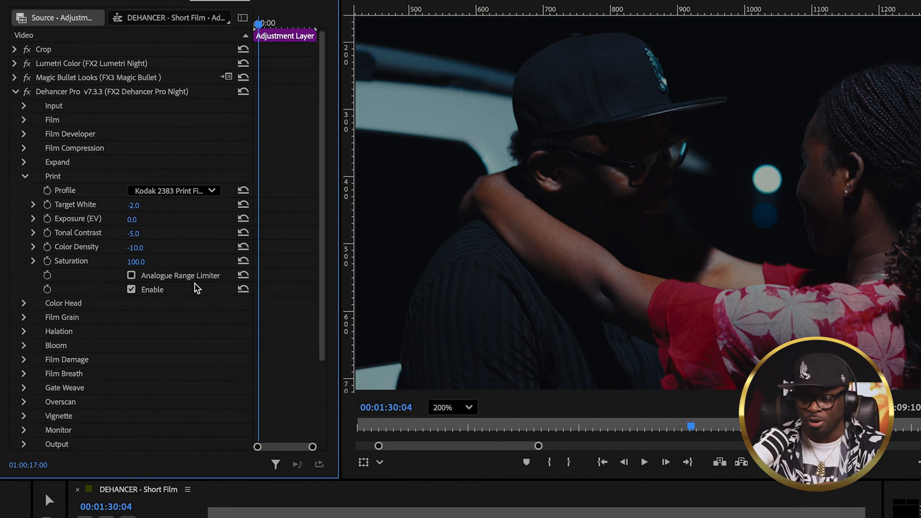
pyautogui.click(469, 408)
pyautogui.click(450, 428)
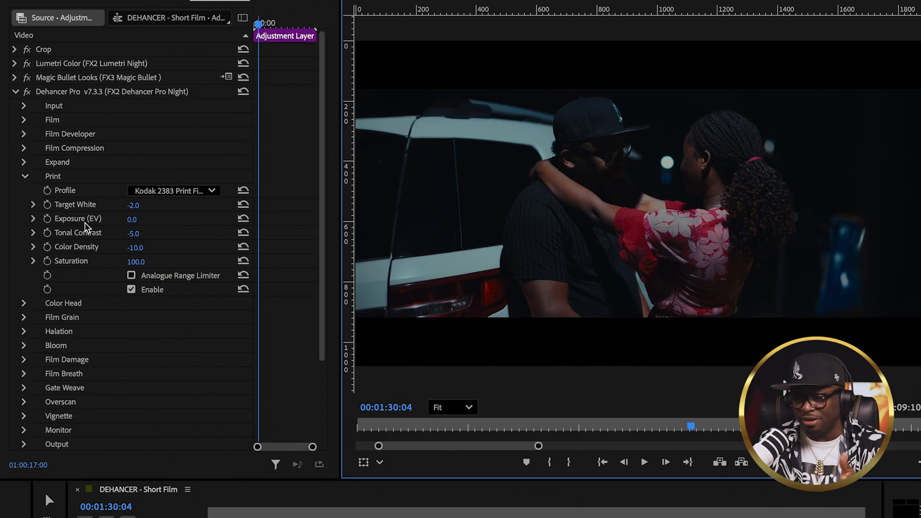
pyautogui.moveTo(130, 233); pyautogui.dragTo(96, 241)
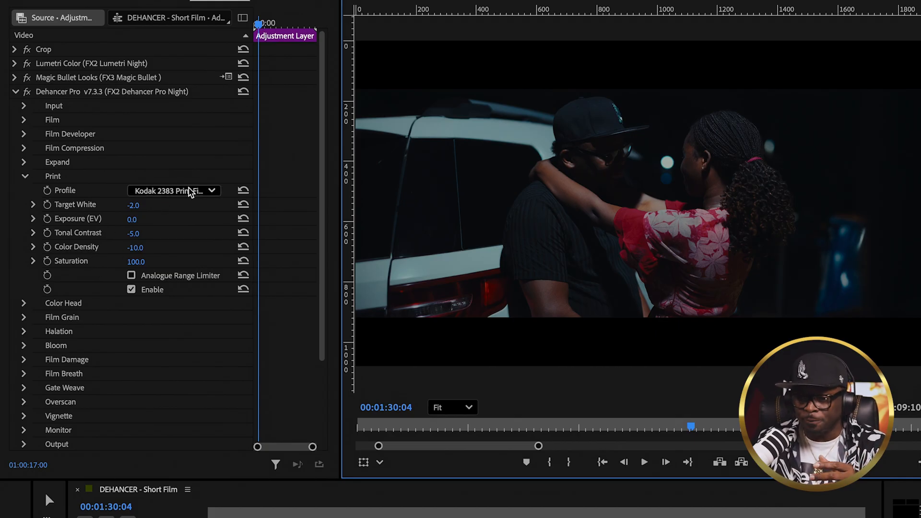
pyautogui.click(190, 191)
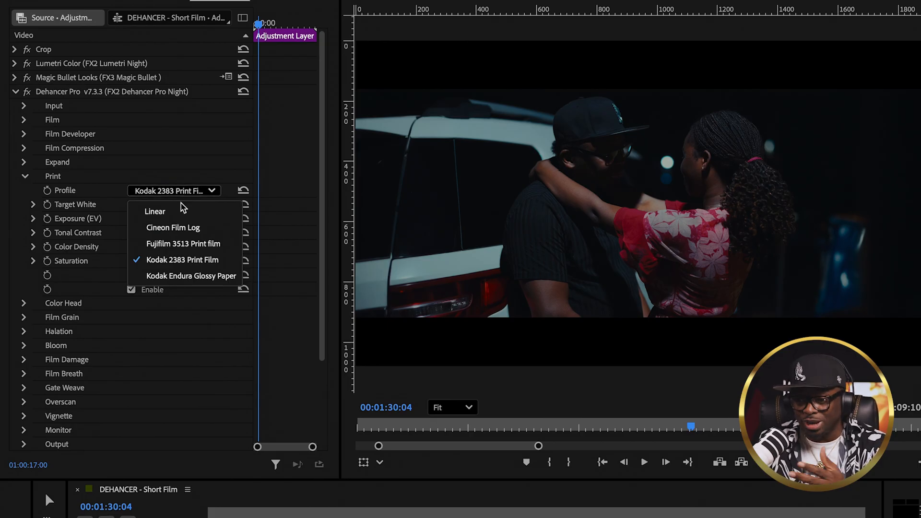
pyautogui.click(153, 211)
pyautogui.click(177, 192)
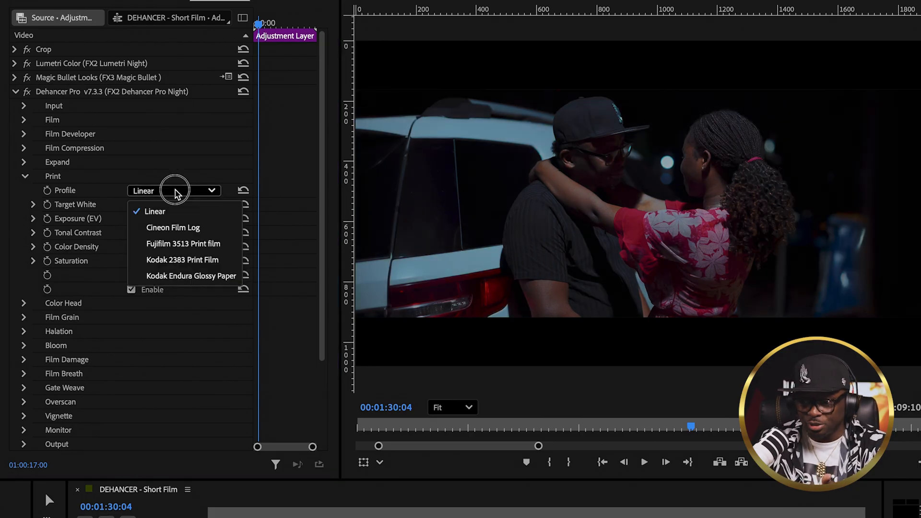
pyautogui.click(163, 226)
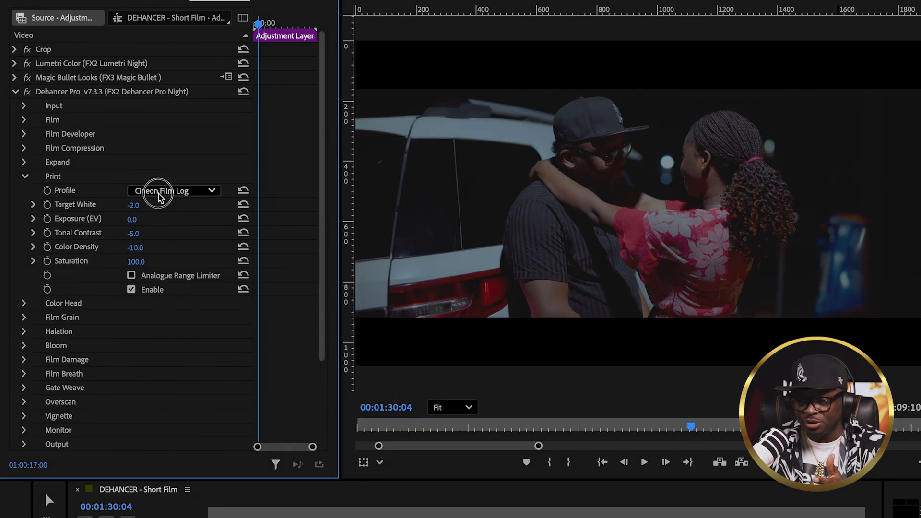
pyautogui.click(173, 190)
pyautogui.click(161, 244)
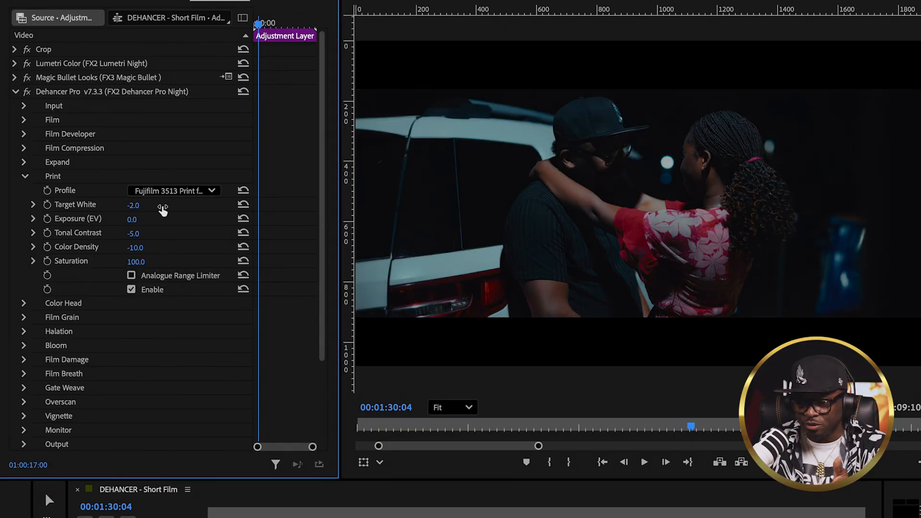
pyautogui.click(163, 191)
pyautogui.click(163, 261)
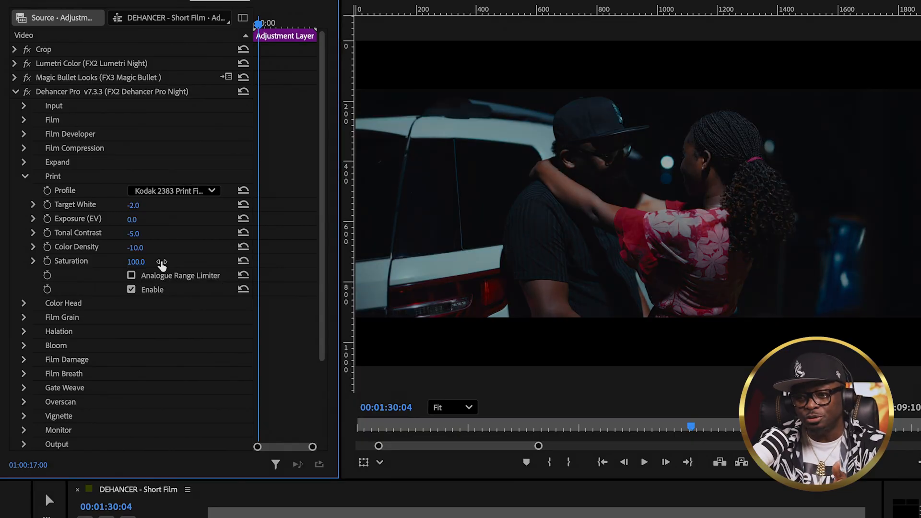
# Try the Kodak Endura Glossy Paper print profile and switch back to Kodak 2383 Print Film
pyautogui.click(168, 192)
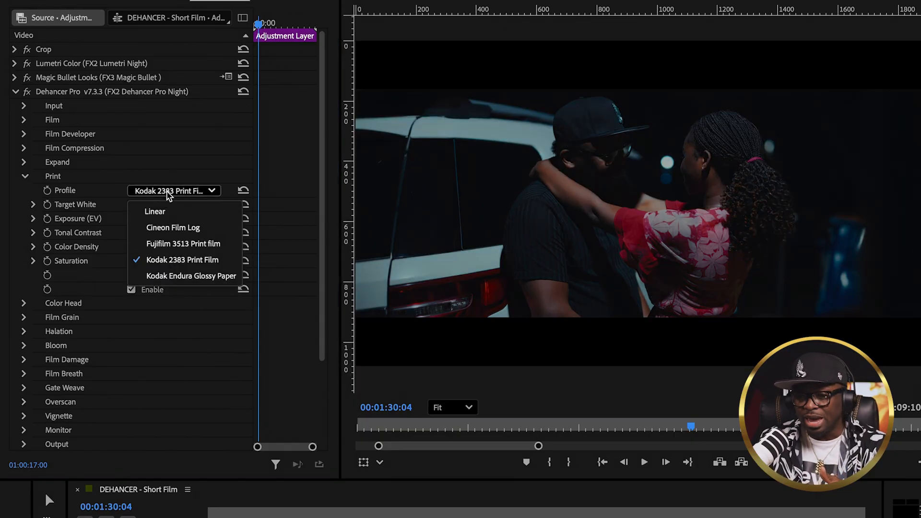
pyautogui.click(171, 276)
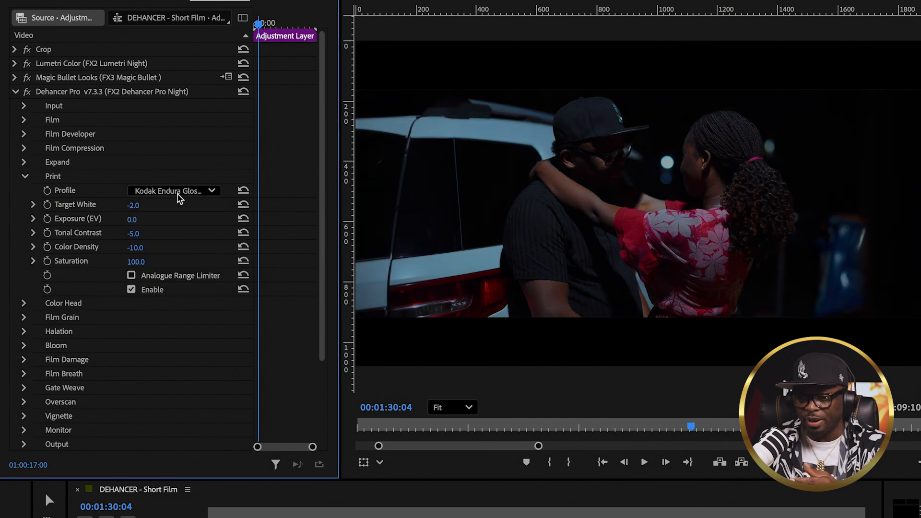
pyautogui.click(180, 192)
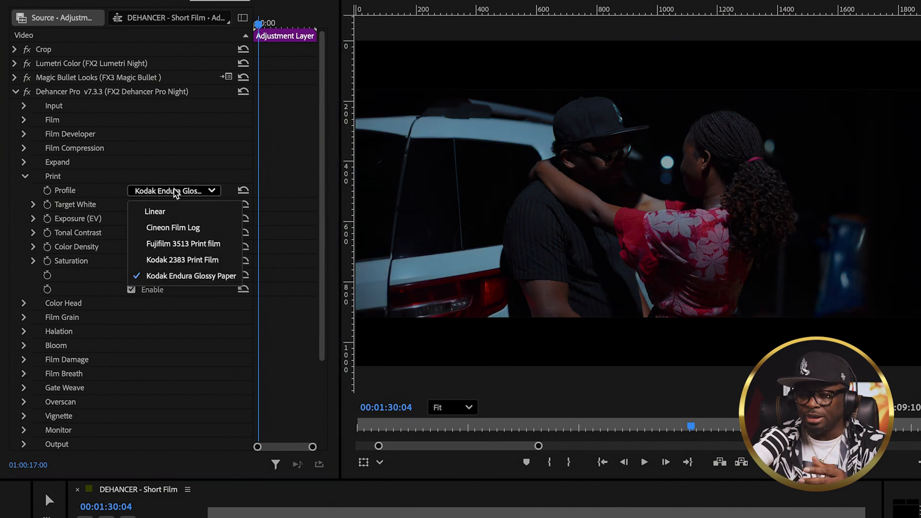
pyautogui.click(196, 260)
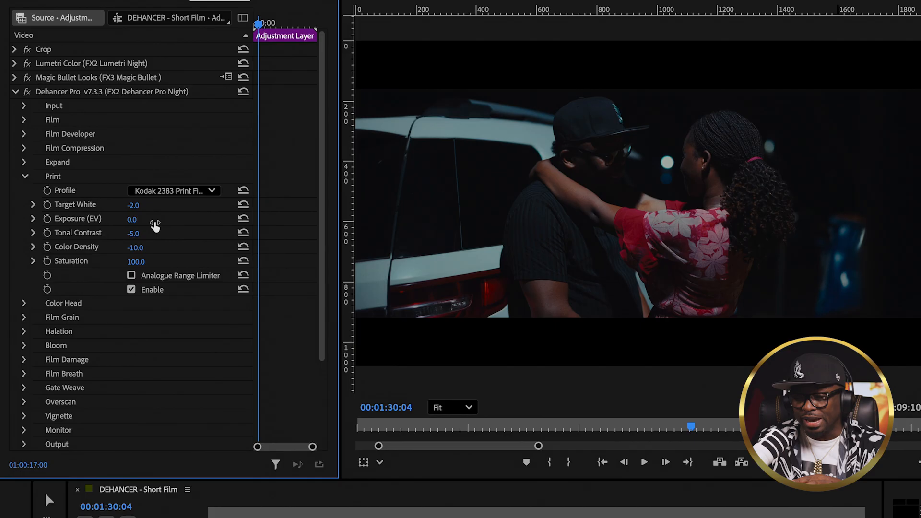
# Review the Target White and Tonal Contrast ranges in the Print settings, and look over the Color Head settings
pyautogui.click(34, 206)
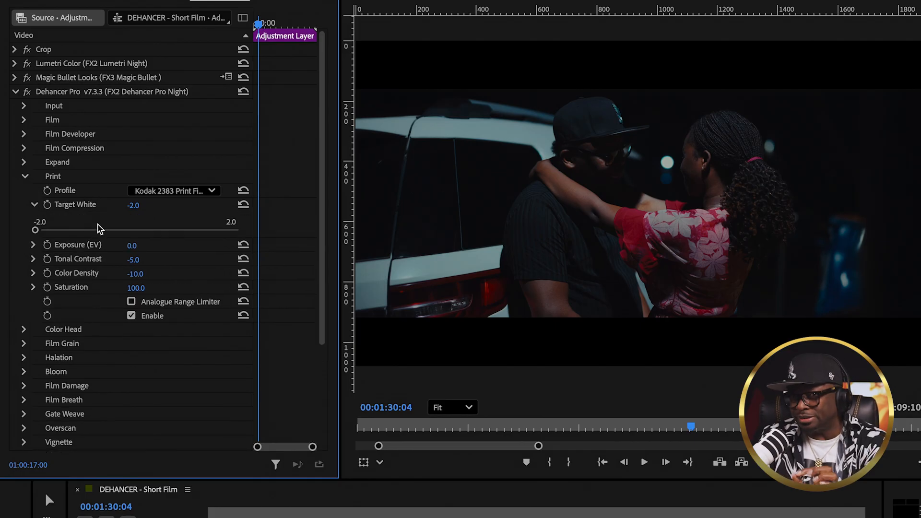
pyautogui.click(34, 205)
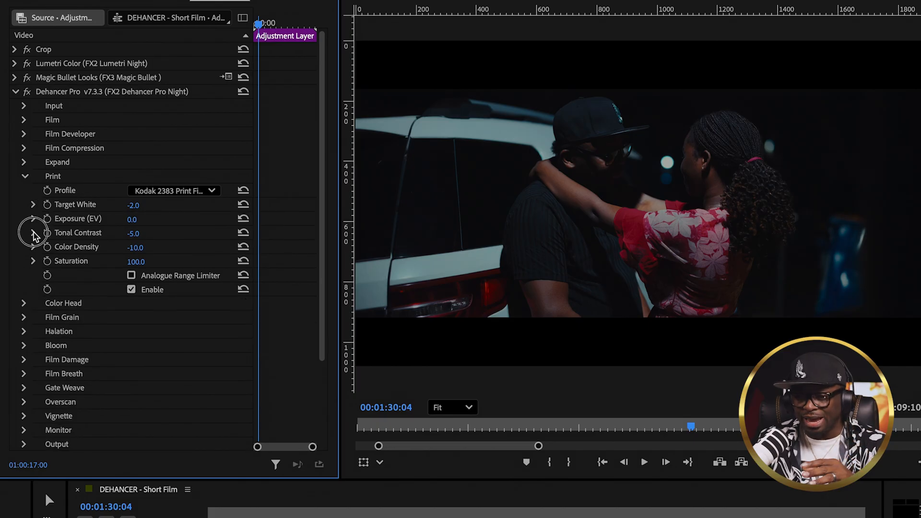
pyautogui.click(34, 233)
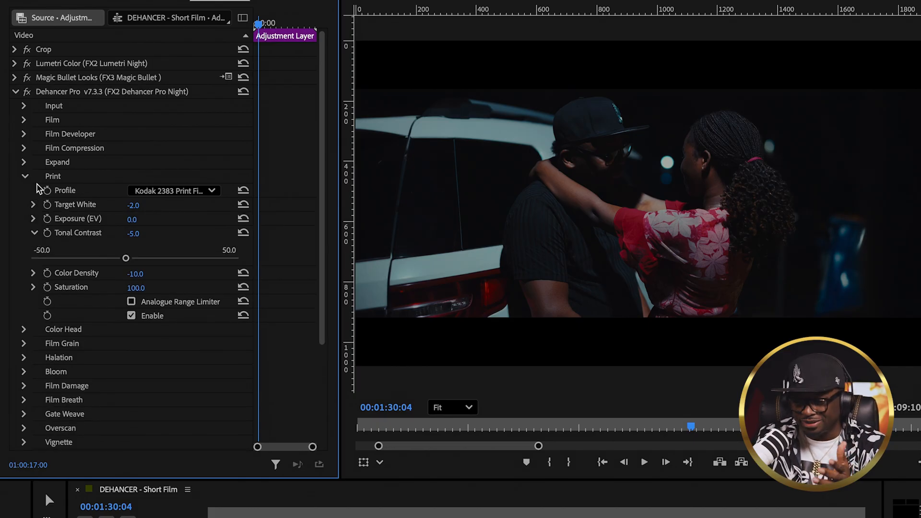
pyautogui.click(26, 177)
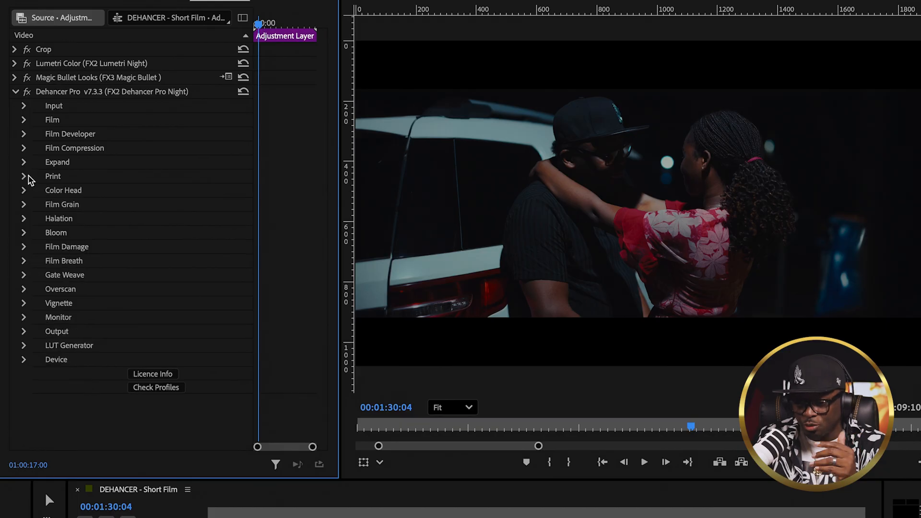
pyautogui.click(24, 191)
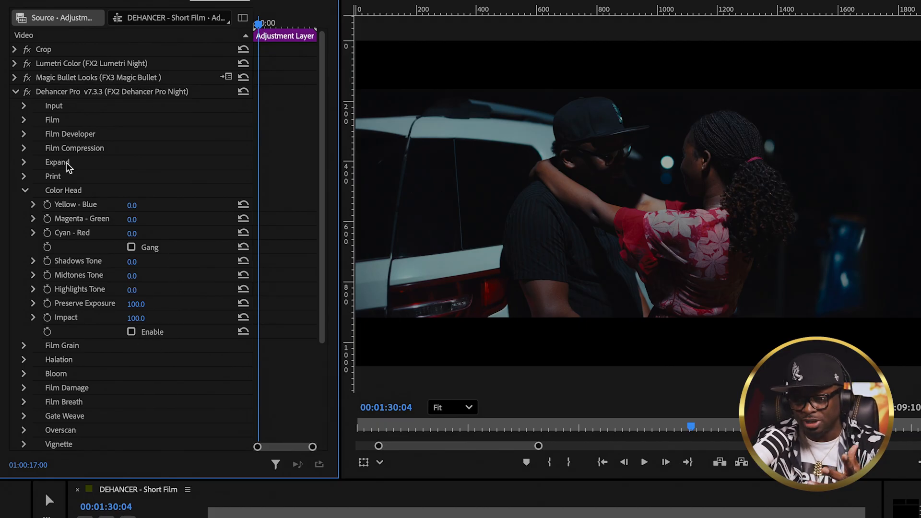
pyautogui.click(25, 191)
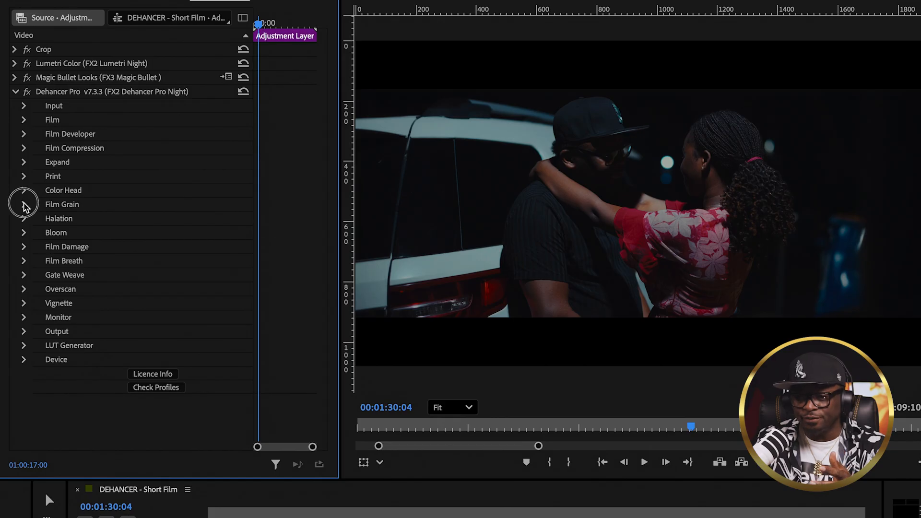
# Open the Film Grain settings, try the 8 mm ISO 250 profile on a magnified area, and switch it to 16 mm ISO 250
pyautogui.click(25, 205)
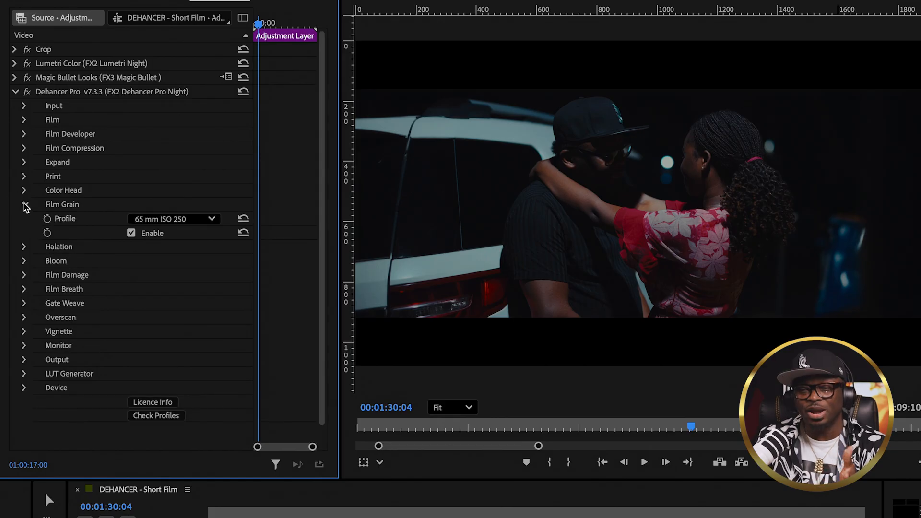
pyautogui.click(470, 407)
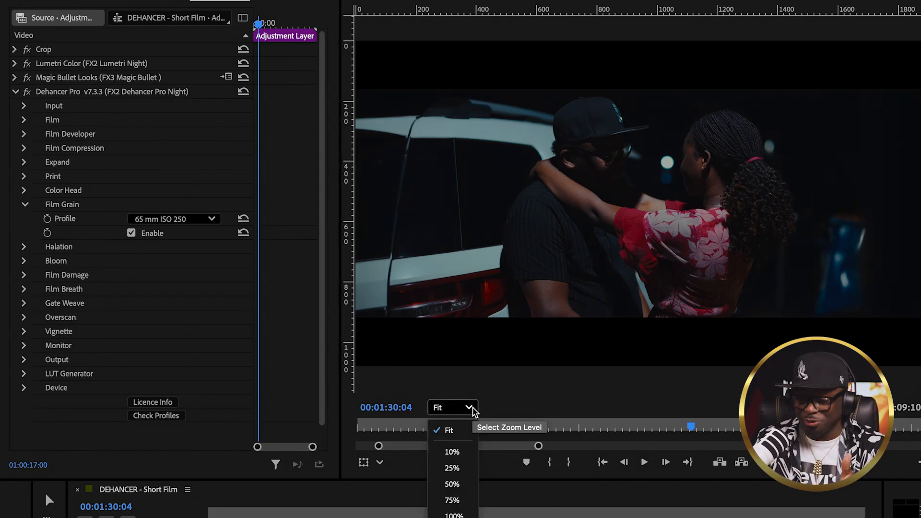
pyautogui.click(453, 517)
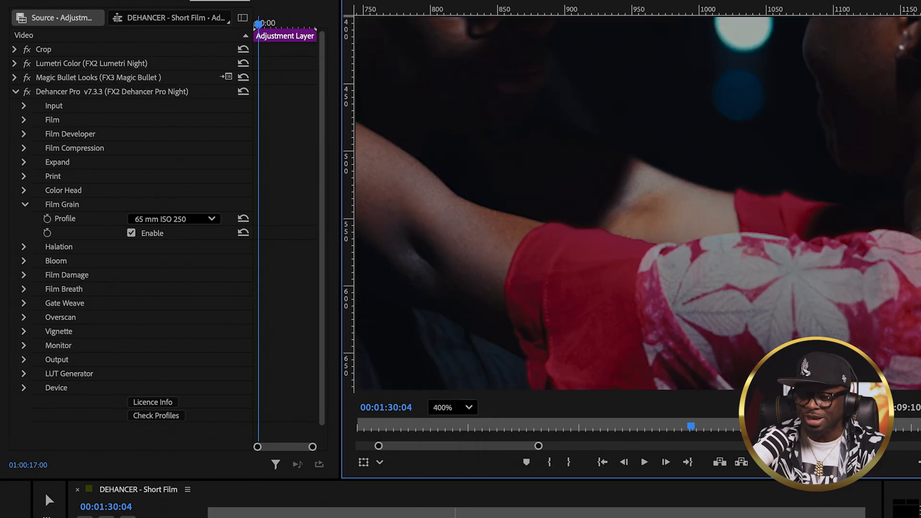
pyautogui.moveTo(531, 348); pyautogui.dragTo(557, 319)
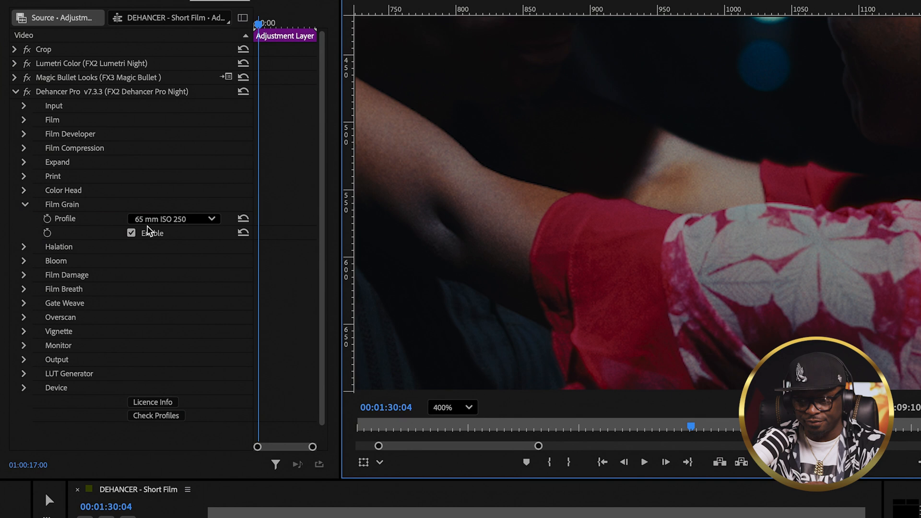
pyautogui.click(160, 222)
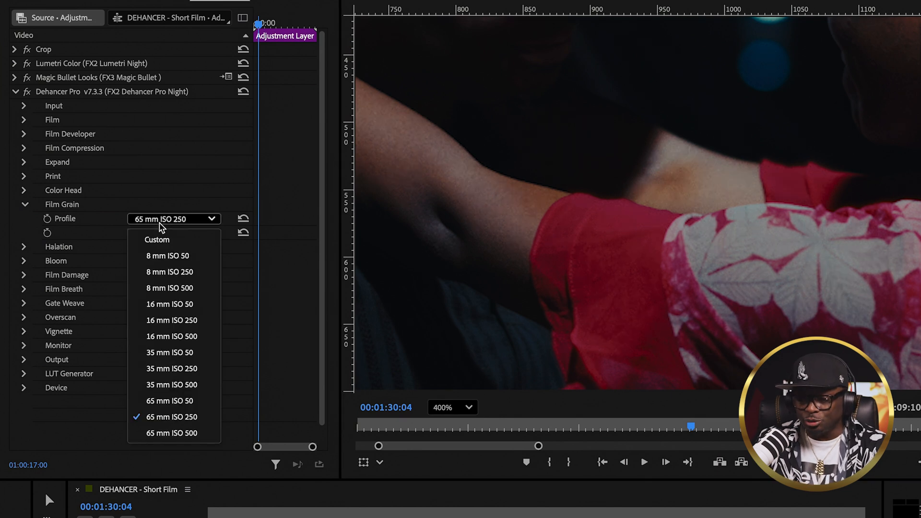
pyautogui.click(187, 277)
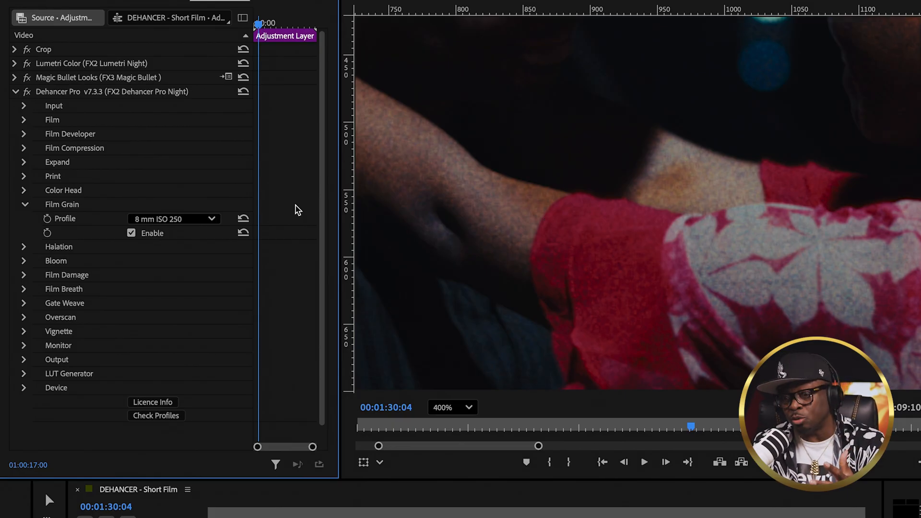
pyautogui.click(193, 219)
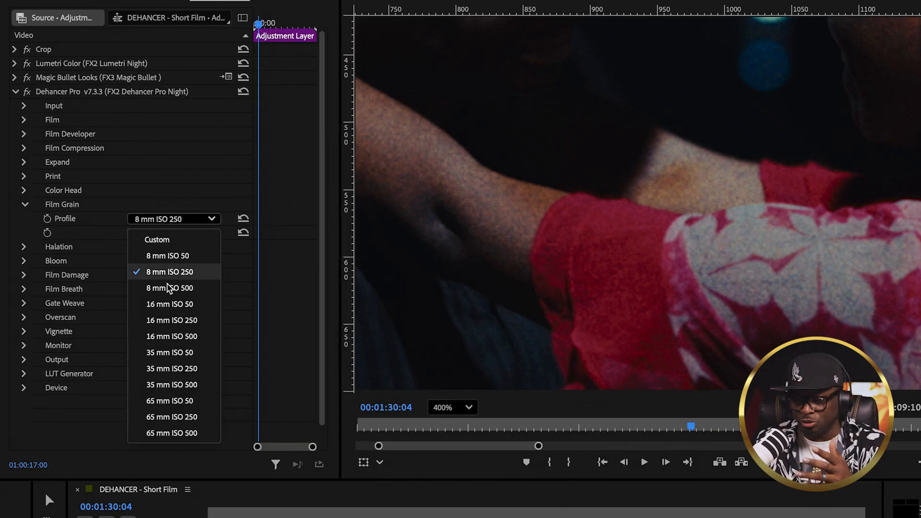
pyautogui.click(163, 320)
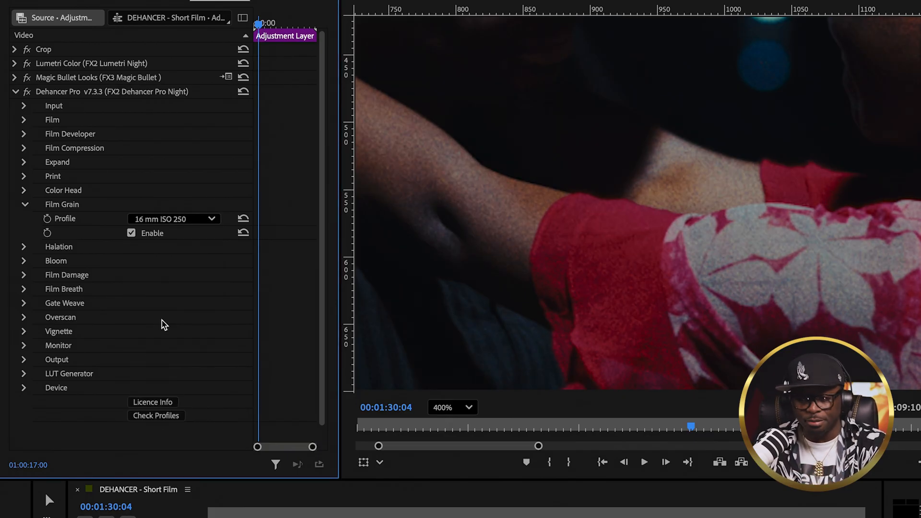
# Try the 35 mm ISO 250 film grain profile, switch it to 65 mm ISO 250, and close the Film Grain settings
pyautogui.click(182, 220)
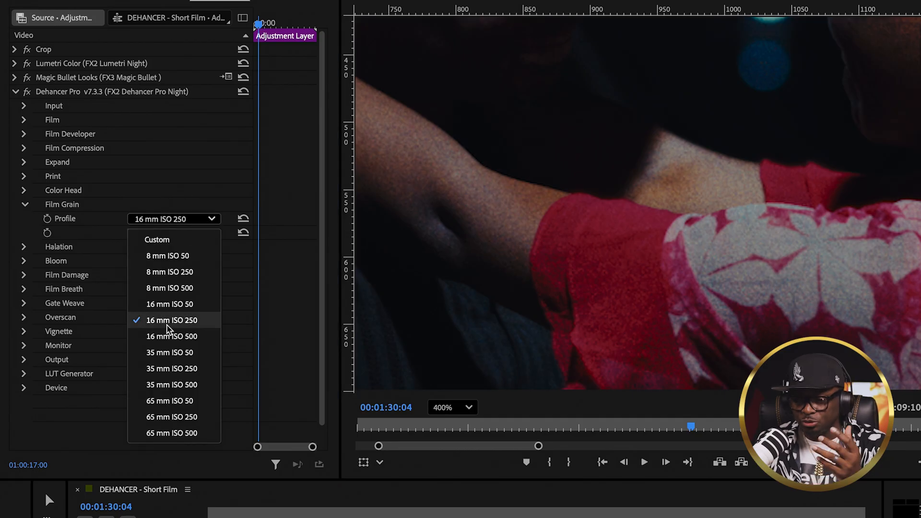
pyautogui.click(171, 368)
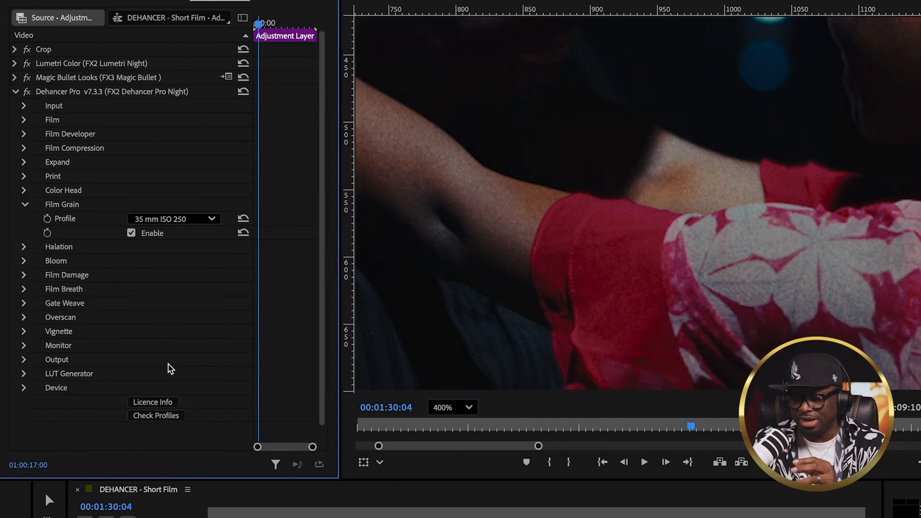
pyautogui.click(160, 221)
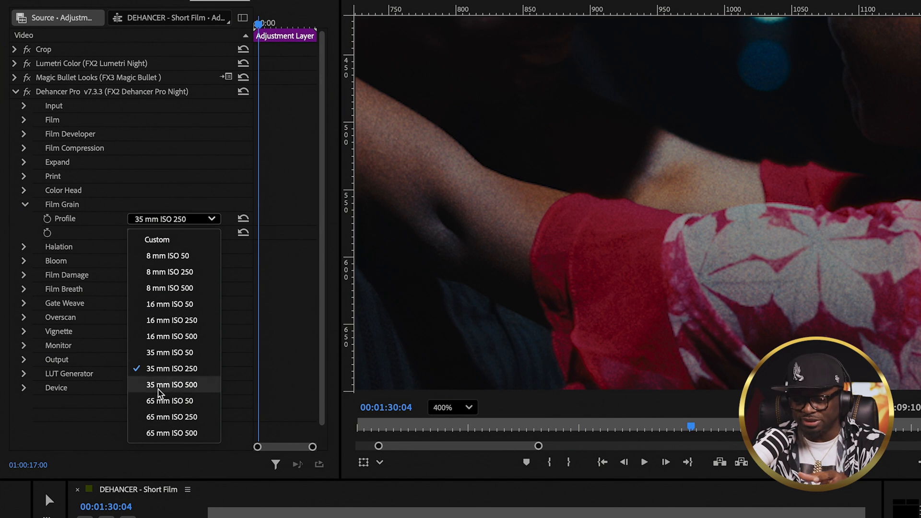
pyautogui.click(170, 417)
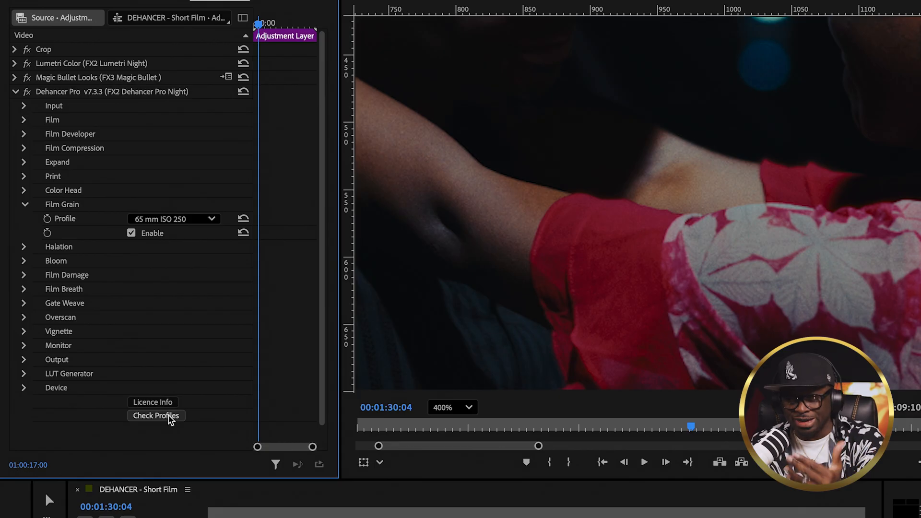
pyautogui.click(469, 408)
pyautogui.click(456, 430)
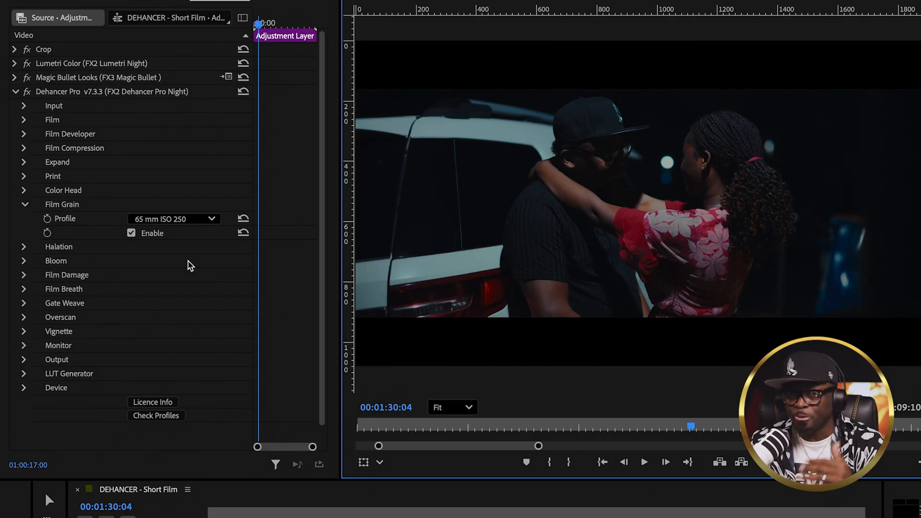
pyautogui.click(25, 204)
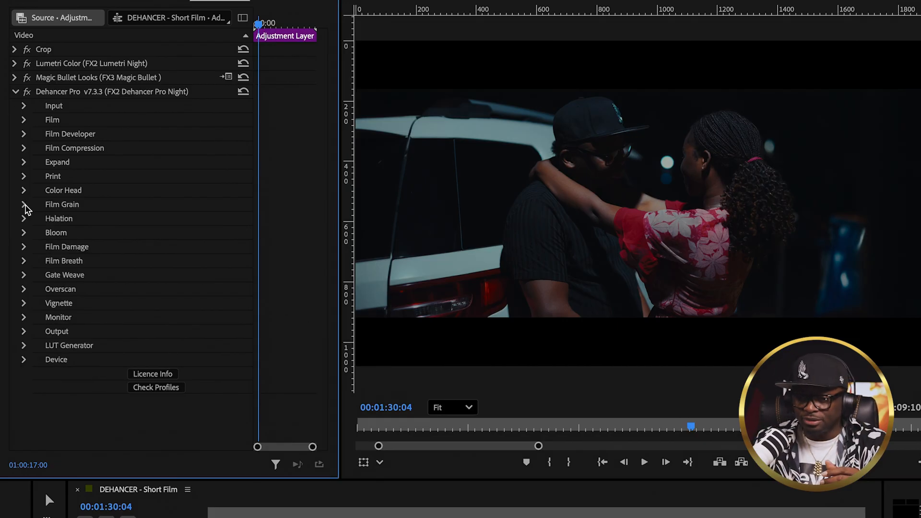
# Open the Halation settings and compare a magnified area of the frame with the effect disabled and enabled
pyautogui.click(24, 220)
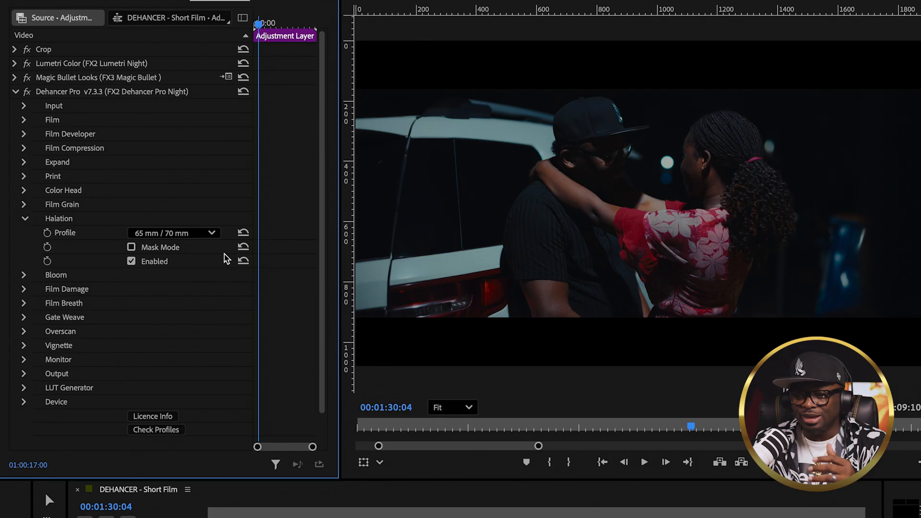
pyautogui.click(468, 408)
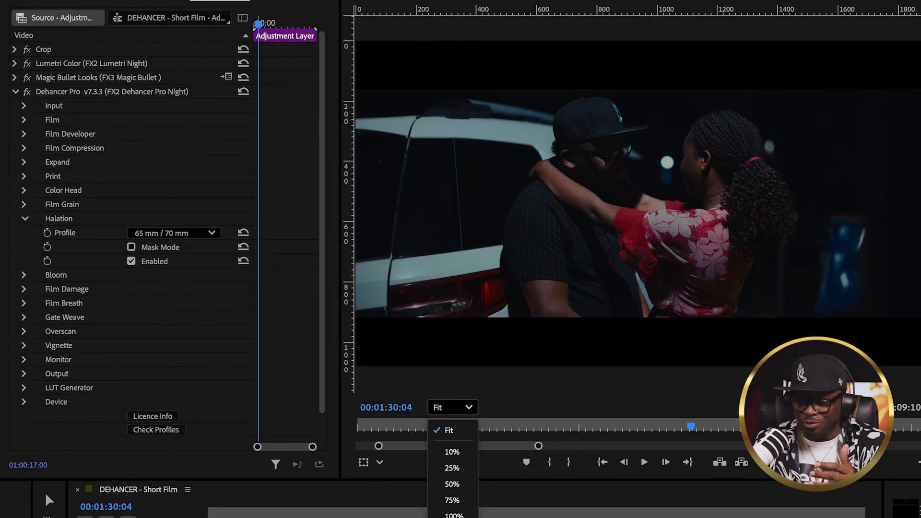
pyautogui.click(463, 515)
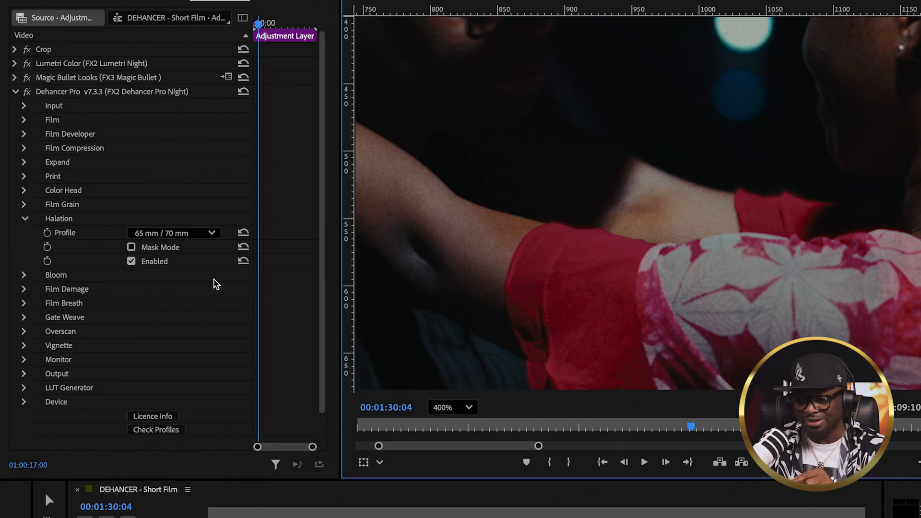
pyautogui.click(132, 262)
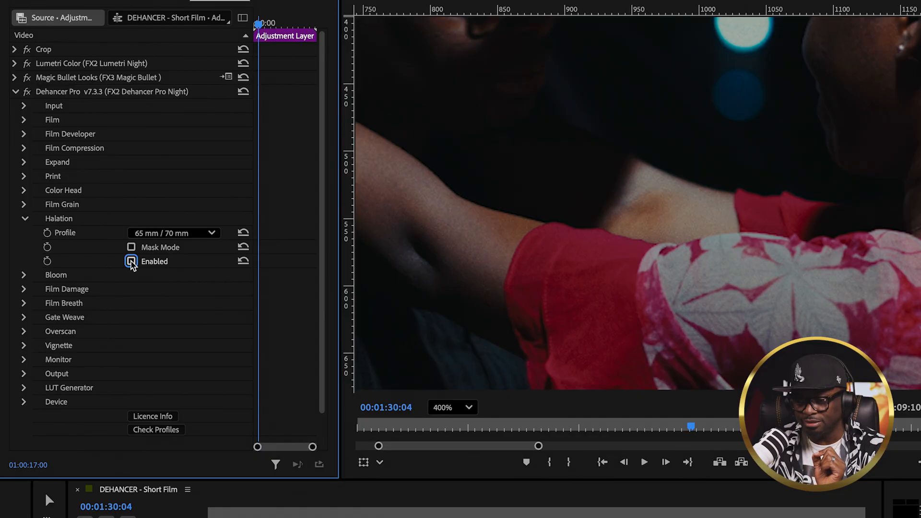
pyautogui.click(132, 262)
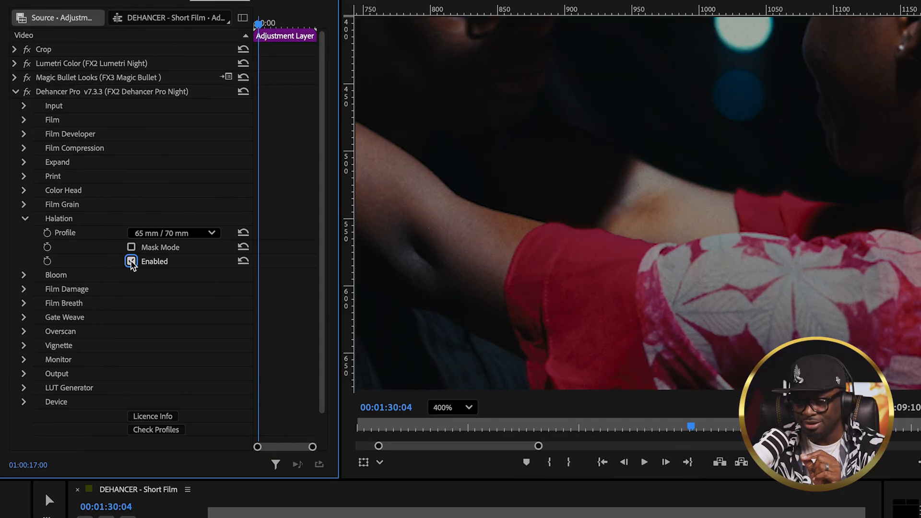
pyautogui.click(132, 262)
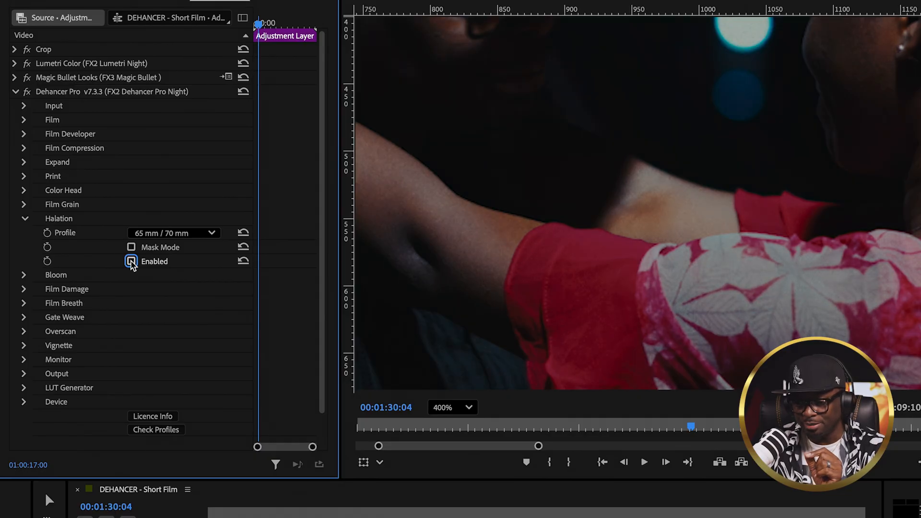
pyautogui.click(132, 262)
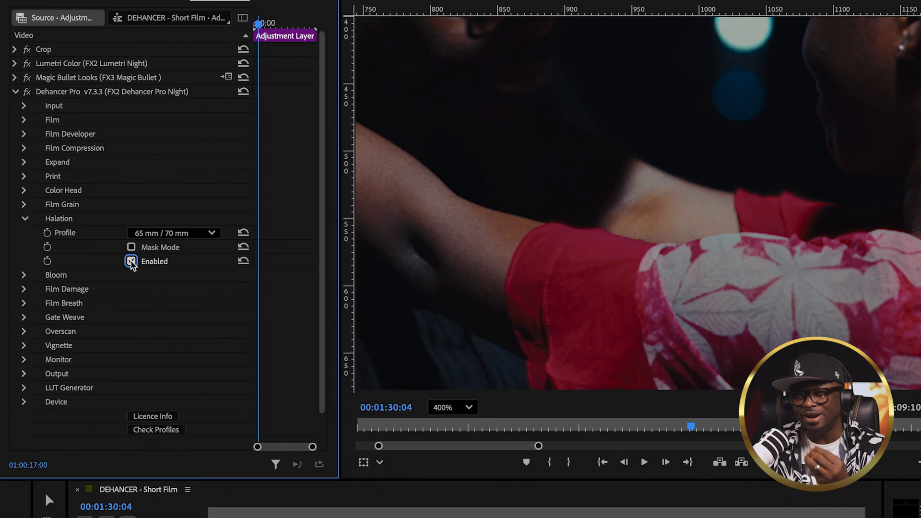
# Try the 8 mm / Super 8 No Remjet halation profile and switch back to 65 mm / 70 mm
pyautogui.click(194, 234)
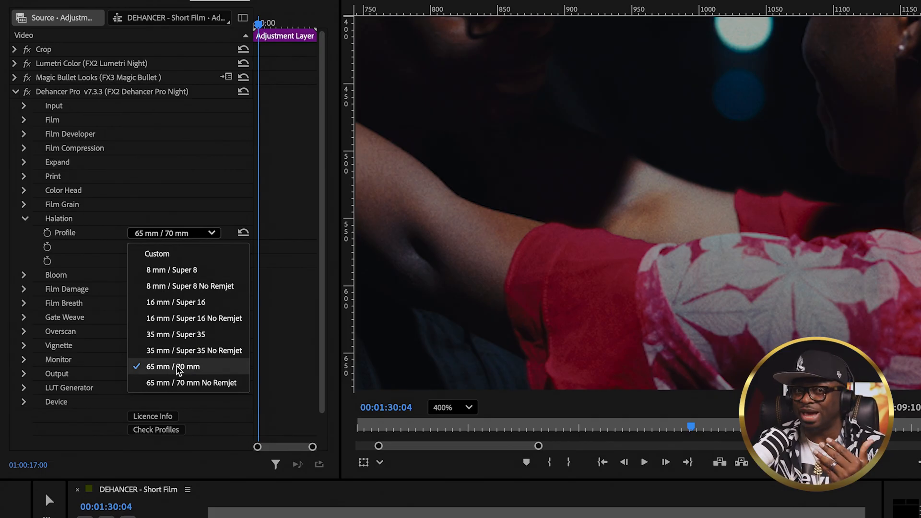
pyautogui.click(186, 288)
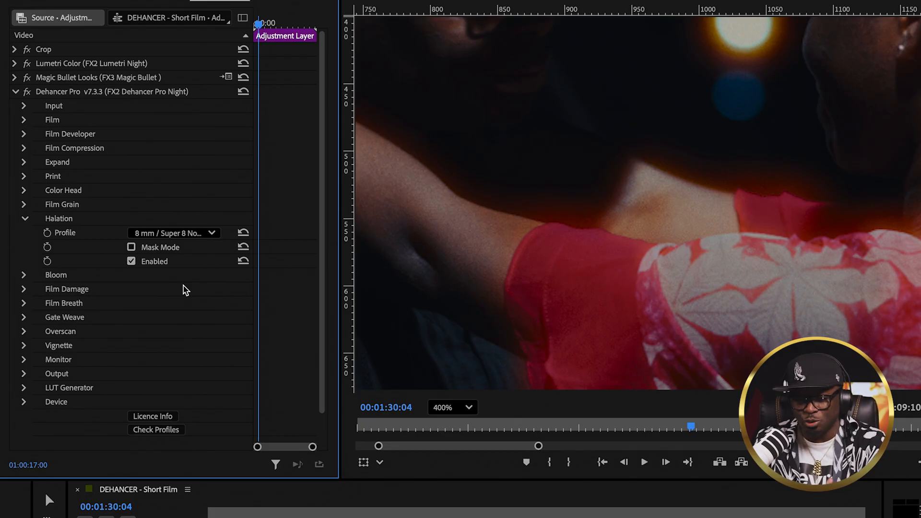
pyautogui.click(186, 235)
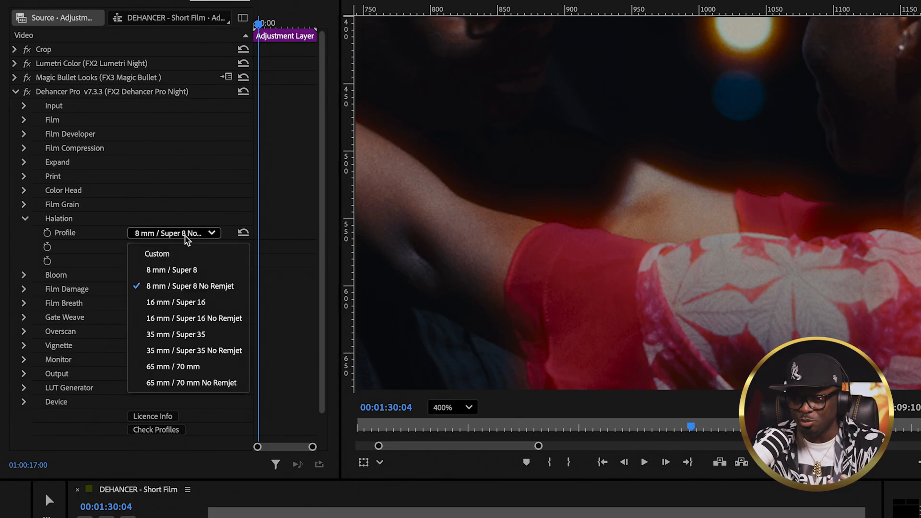
pyautogui.click(177, 369)
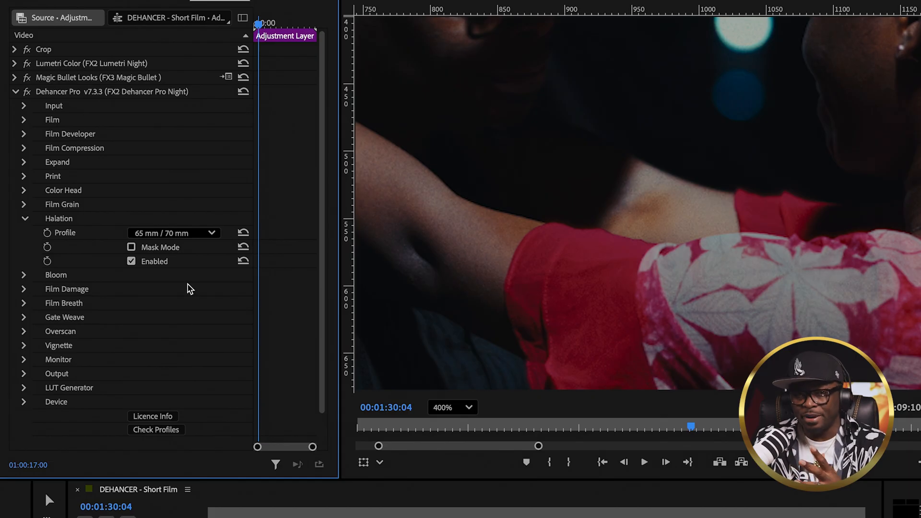
pyautogui.click(25, 219)
# Open the Bloom settings and compare the couple at 200% magnification with the effect enabled and disabled
pyautogui.click(23, 233)
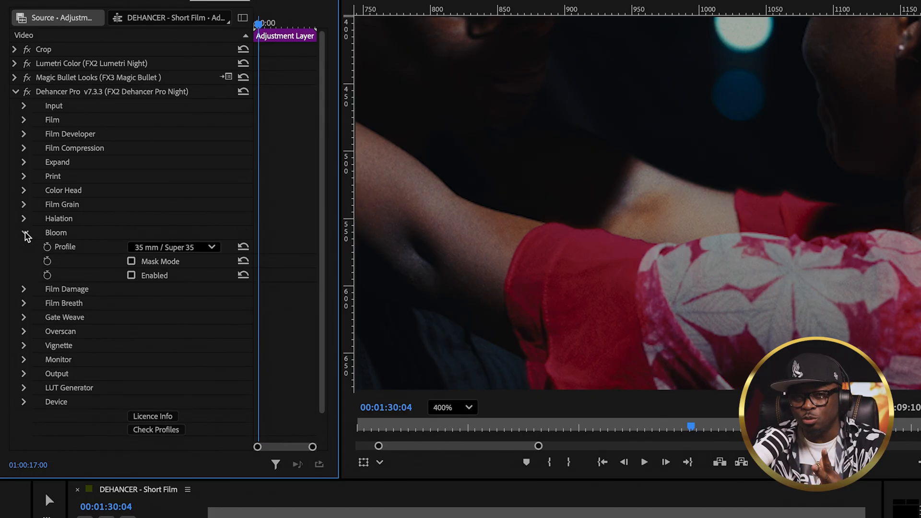
pyautogui.click(463, 408)
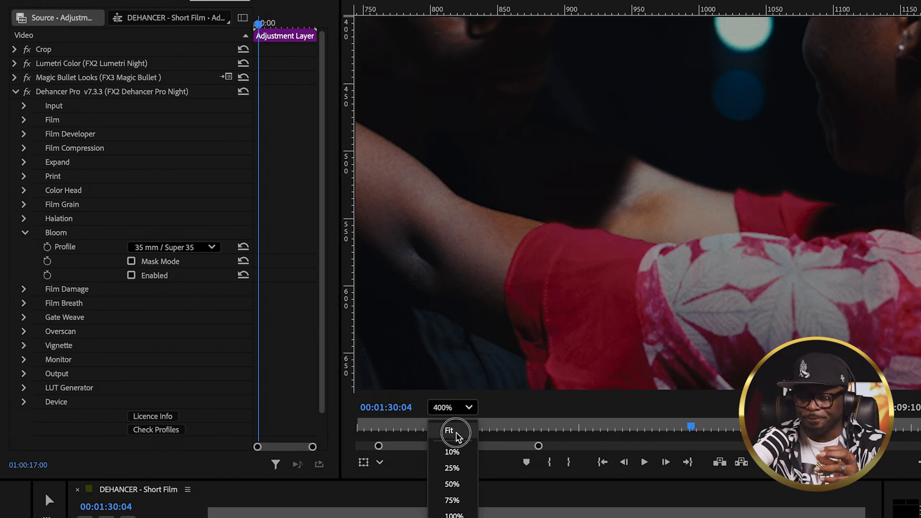
pyautogui.click(460, 433)
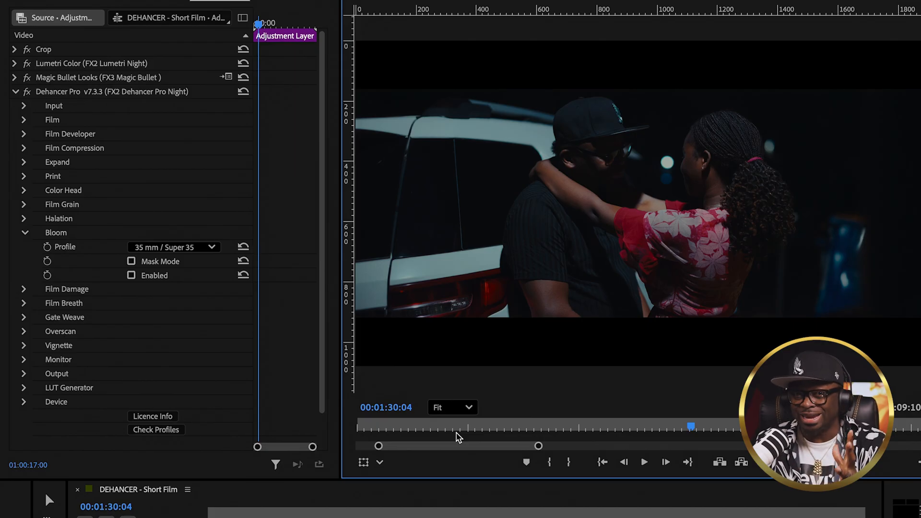
pyautogui.click(461, 407)
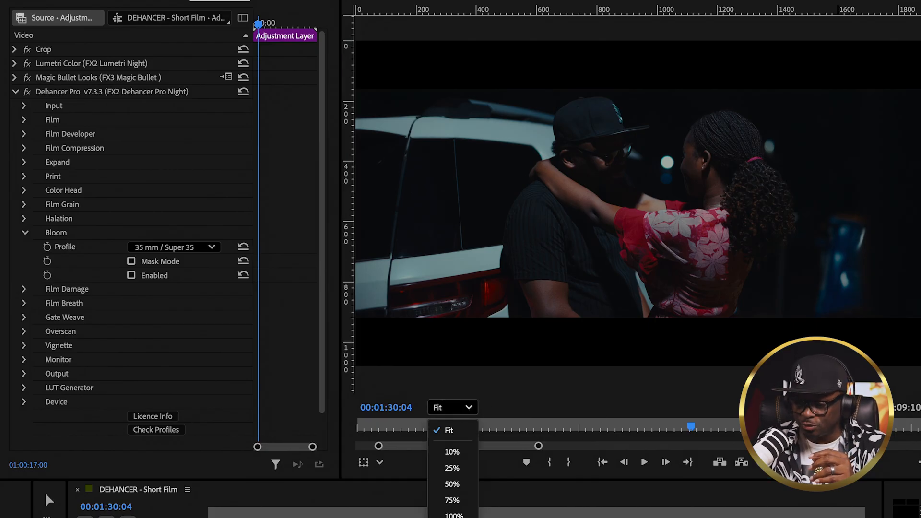
pyautogui.click(453, 517)
pyautogui.moveTo(574, 294); pyautogui.dragTo(669, 358)
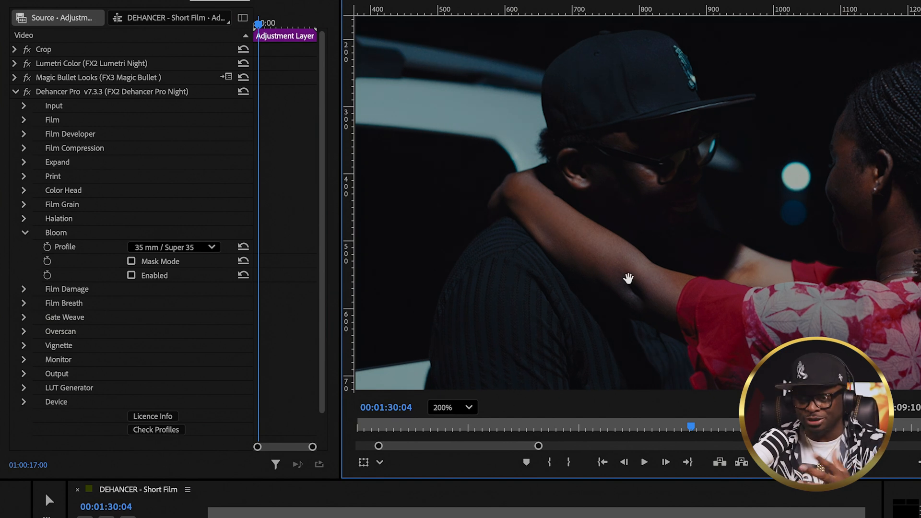
pyautogui.click(132, 276)
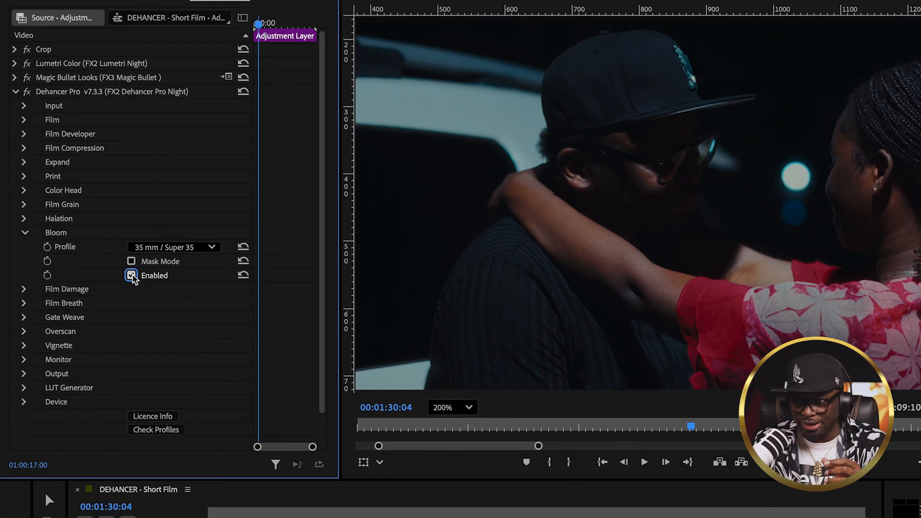
pyautogui.click(131, 276)
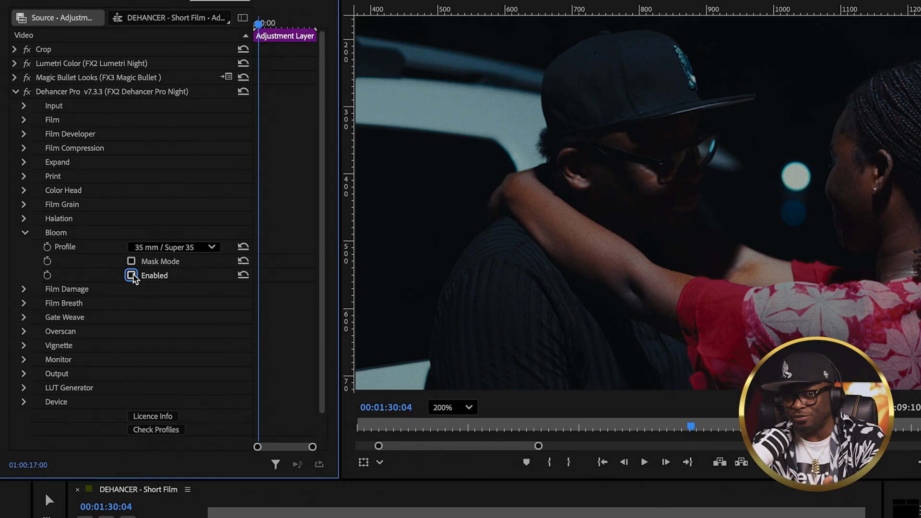
# Review the available Bloom profiles without changing the selection and close the Bloom settings
pyautogui.click(177, 248)
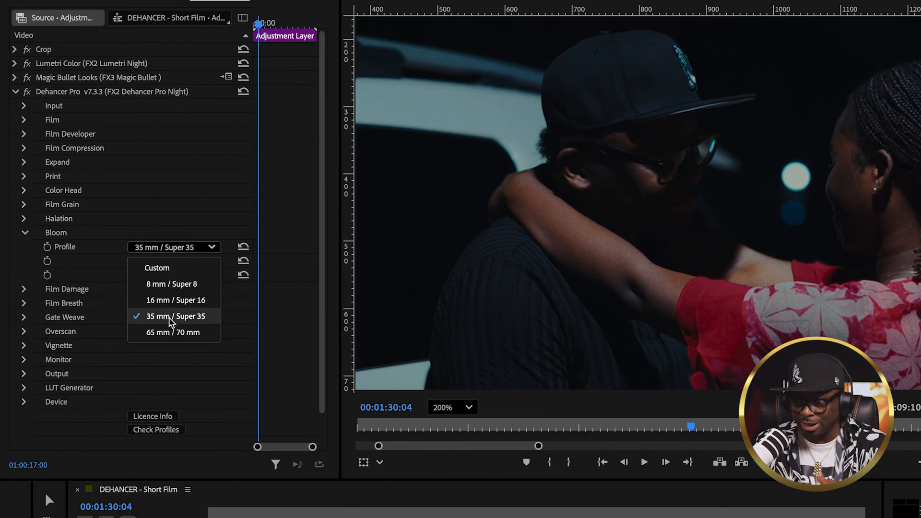
pyautogui.click(246, 318)
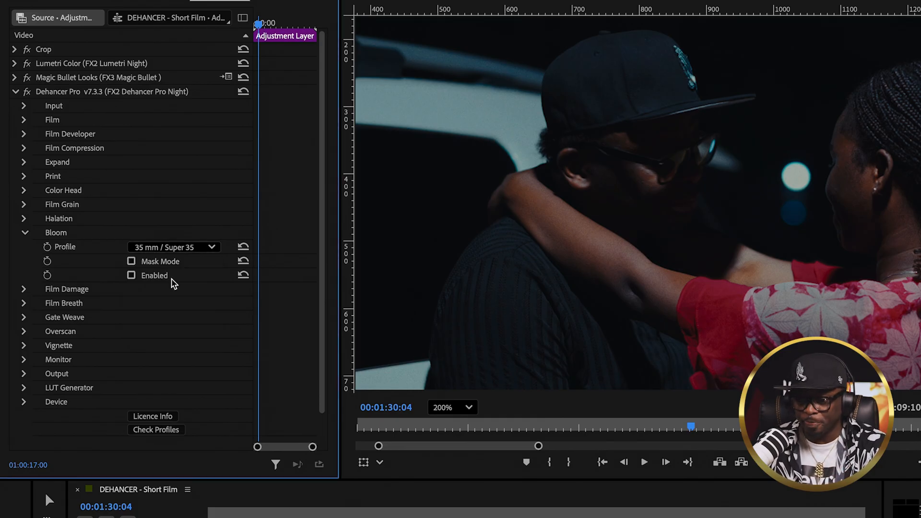
pyautogui.click(30, 232)
# Look over the Film Damage settings with the whole frame in view and close them
pyautogui.click(25, 247)
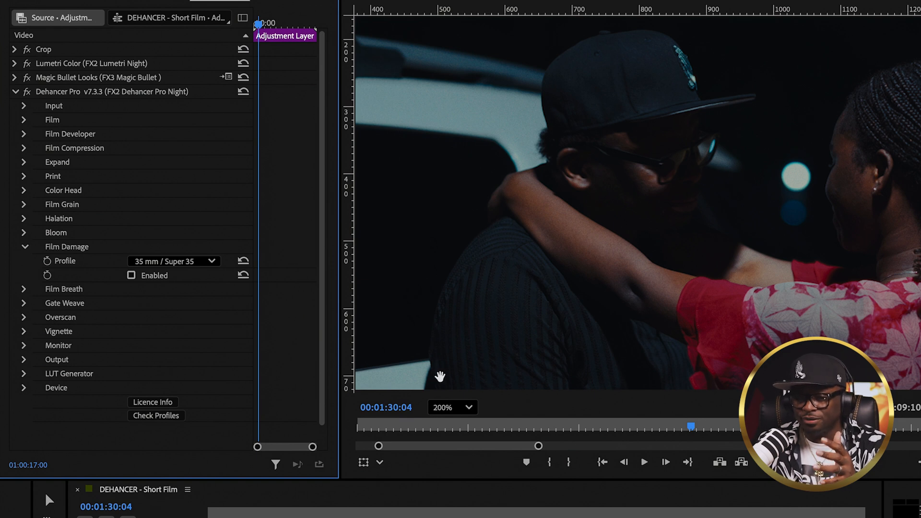
pyautogui.click(468, 407)
pyautogui.click(451, 430)
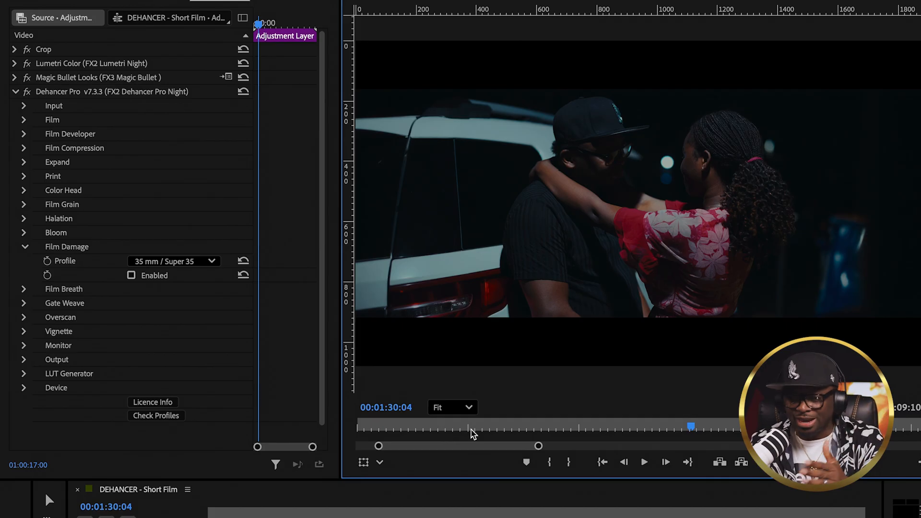
pyautogui.click(134, 277)
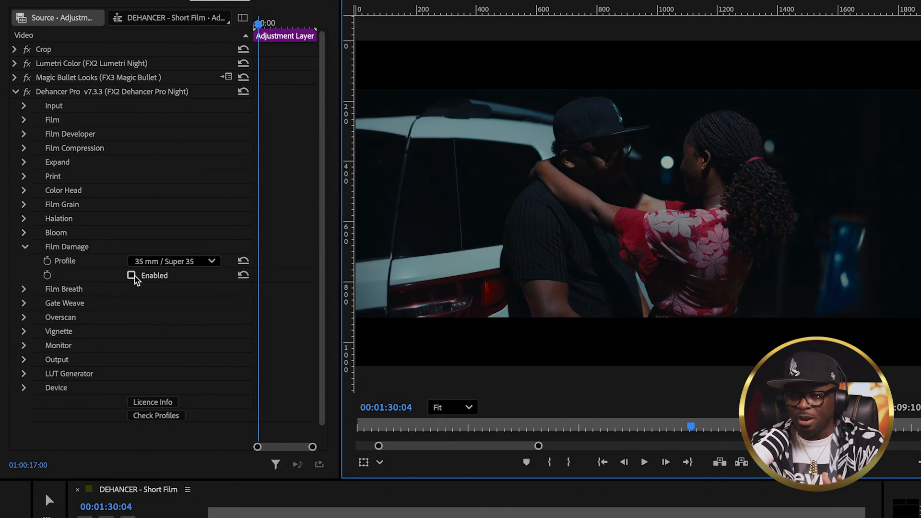
pyautogui.click(25, 247)
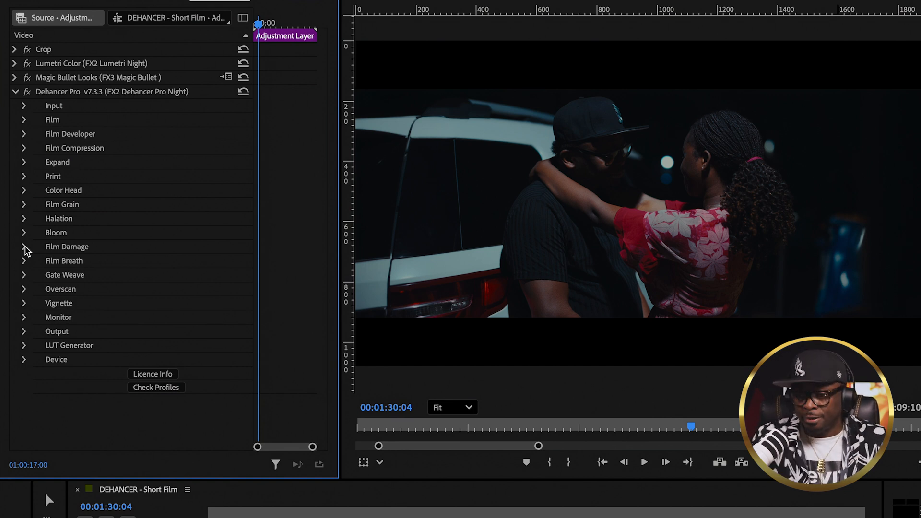
# Open the Film Breath settings and compare the frame with the effect off and on, leaving it enabled
pyautogui.click(23, 261)
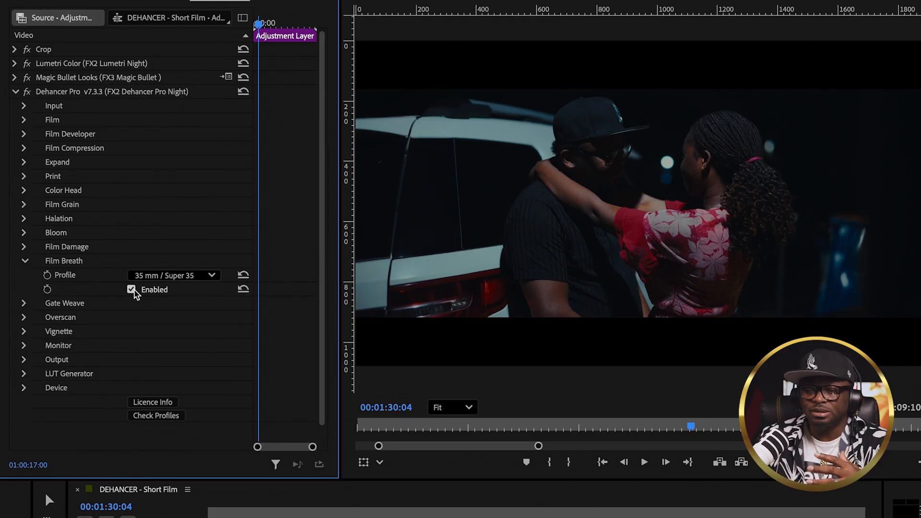
pyautogui.click(131, 289)
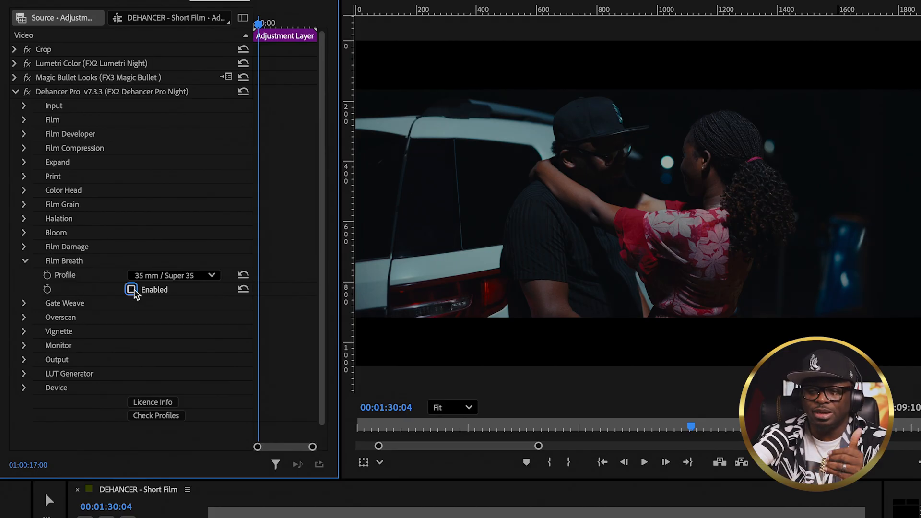
pyautogui.click(132, 289)
pyautogui.click(132, 289)
pyautogui.click(131, 289)
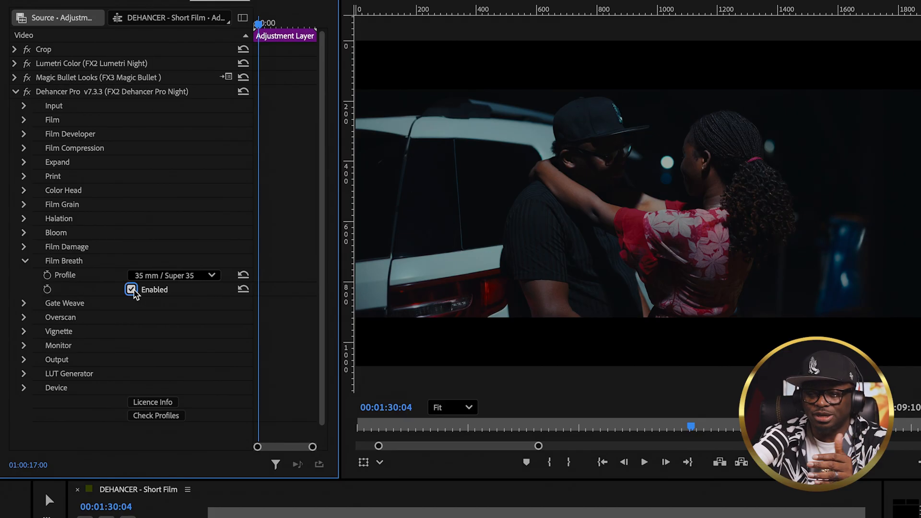
pyautogui.click(131, 290)
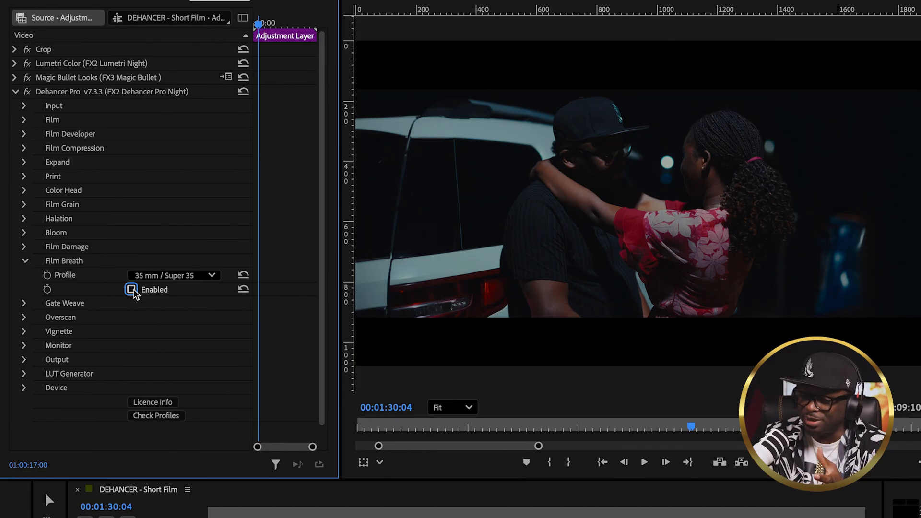
pyautogui.click(131, 290)
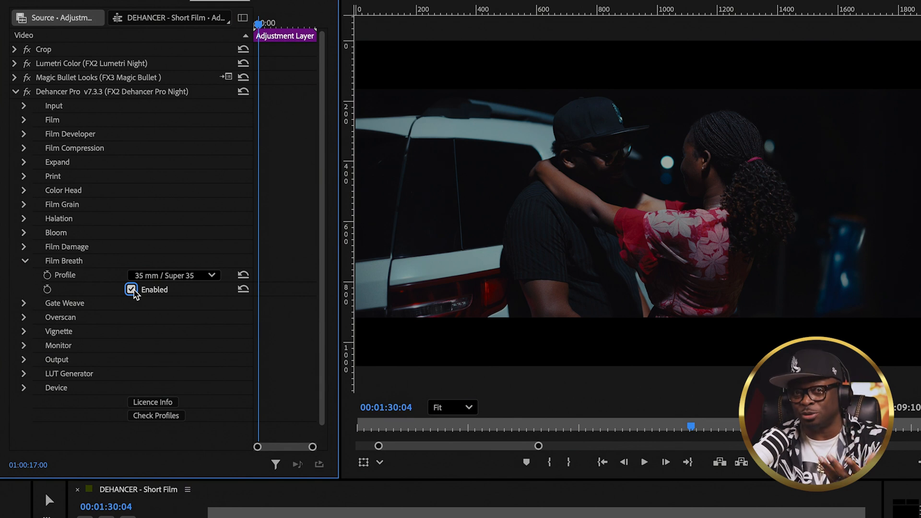
# Close the Film Breath settings and compare the frame with Gate Weave enabled and disabled, leaving it off and its settings closed
pyautogui.click(25, 261)
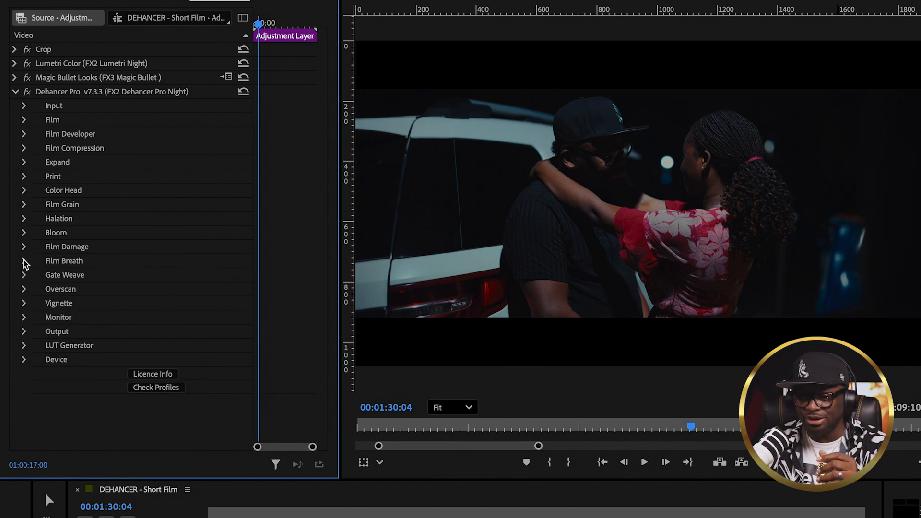
pyautogui.click(25, 275)
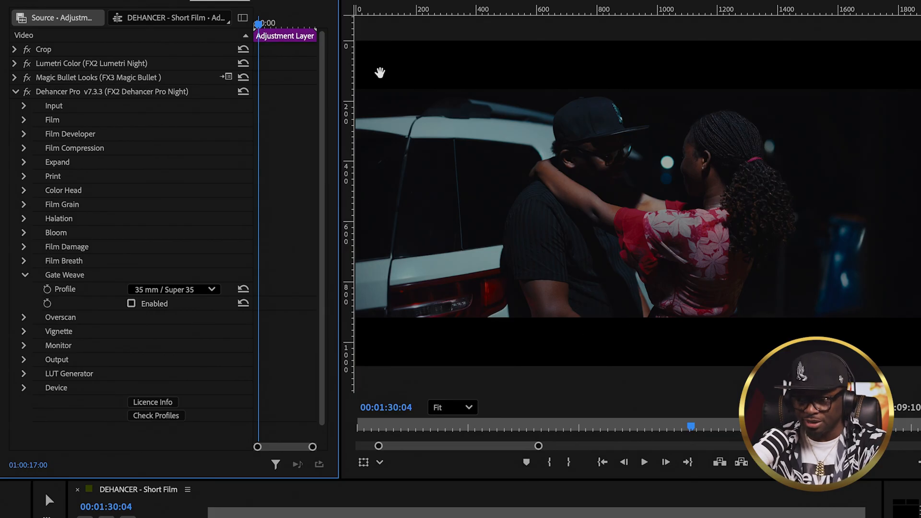
pyautogui.click(131, 303)
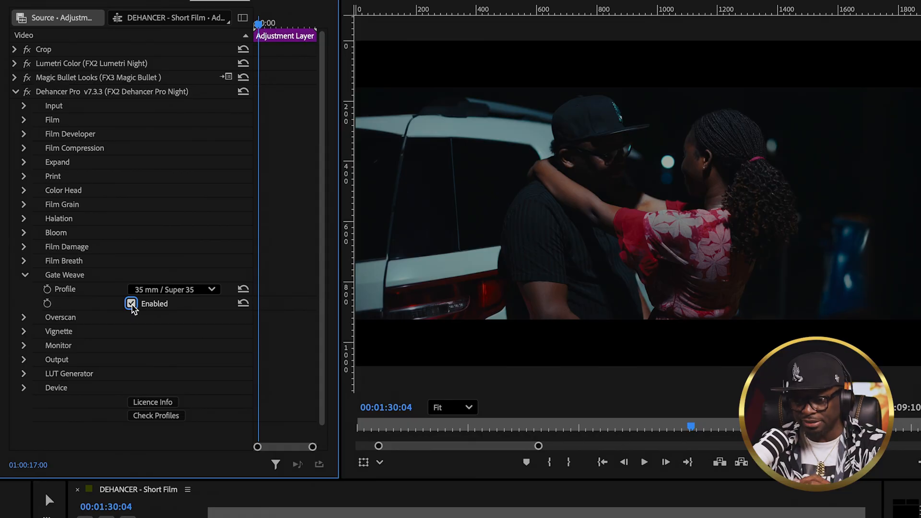
pyautogui.click(131, 306)
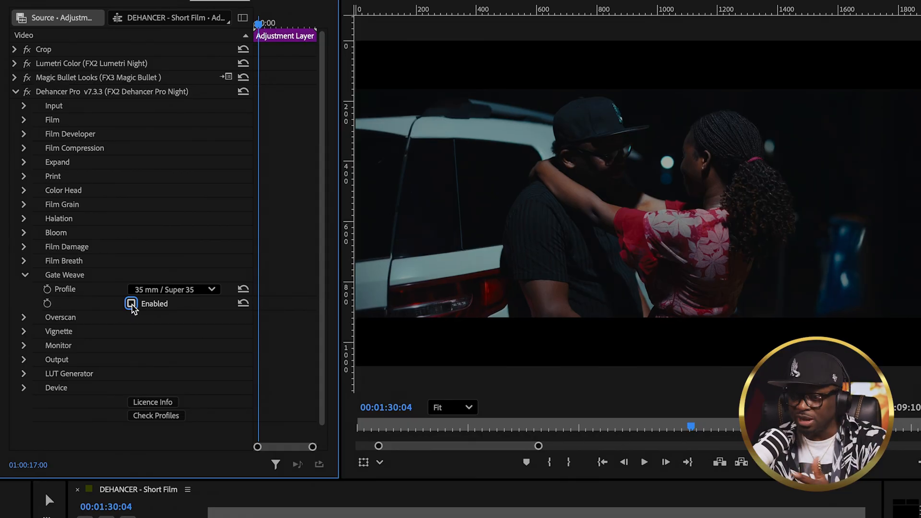
pyautogui.click(25, 276)
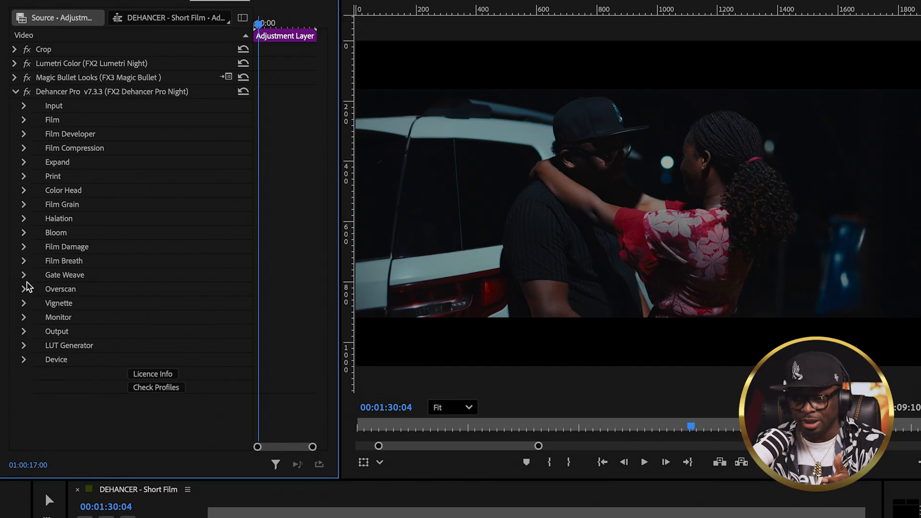
# Open the Overscan settings and enable the effect
pyautogui.click(25, 290)
pyautogui.scroll(-4, 98, 301)
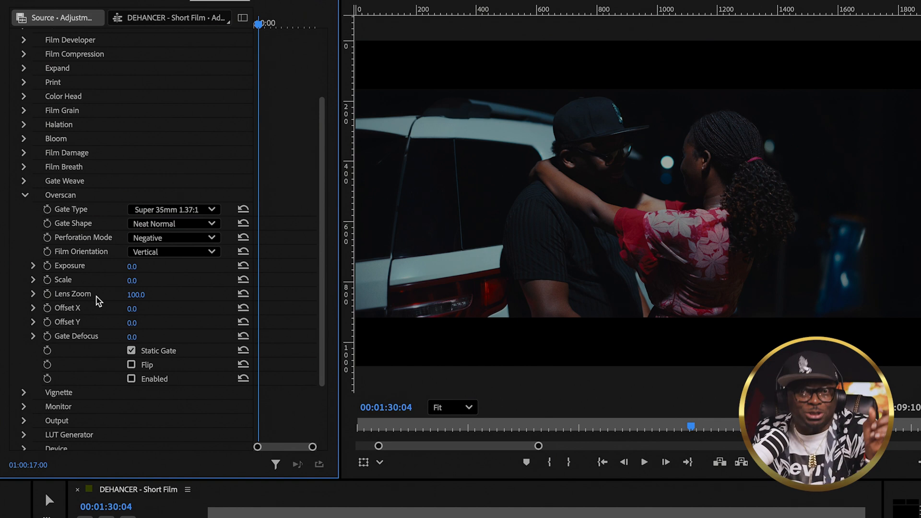
pyautogui.click(132, 379)
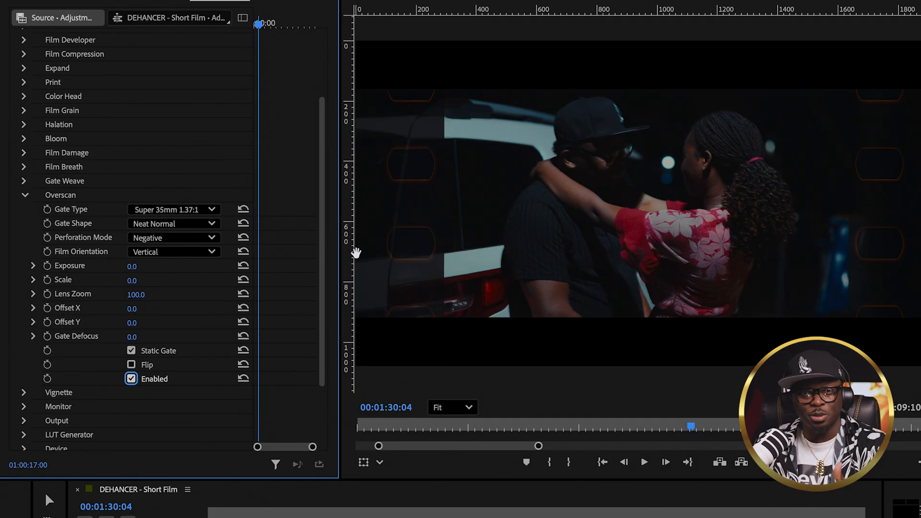
# Try the Super 8mm 1.33:1, Standard 16mm 1.37:1 and Super 16mm 1.66:1 overscan gate types, returning to Super 35mm 1.37:1
pyautogui.click(194, 212)
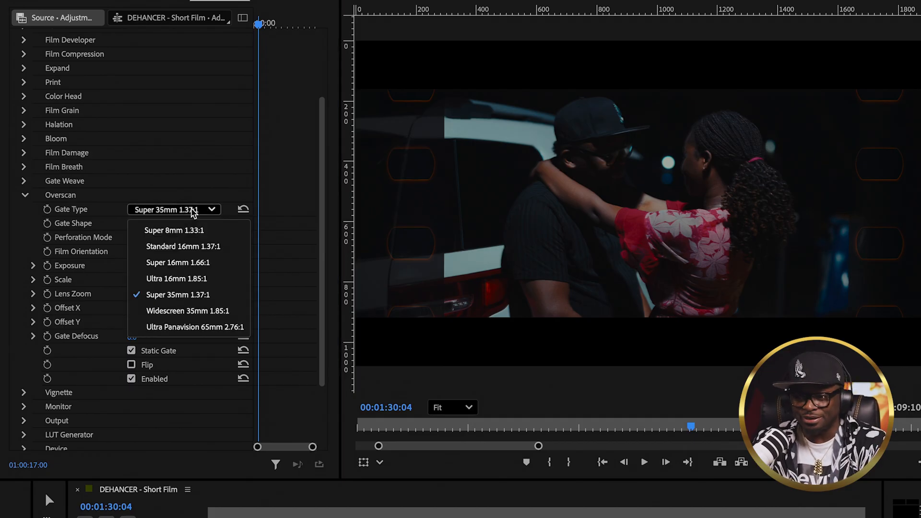
pyautogui.click(178, 233)
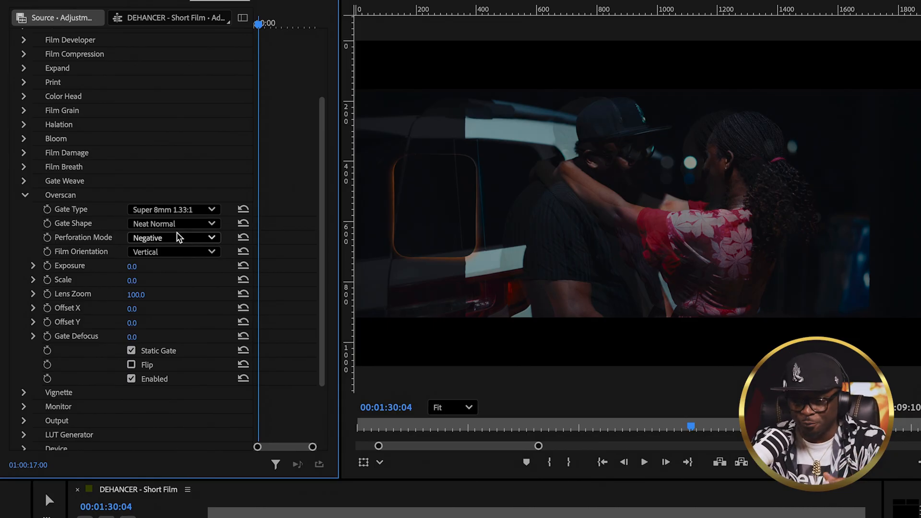
pyautogui.click(173, 212)
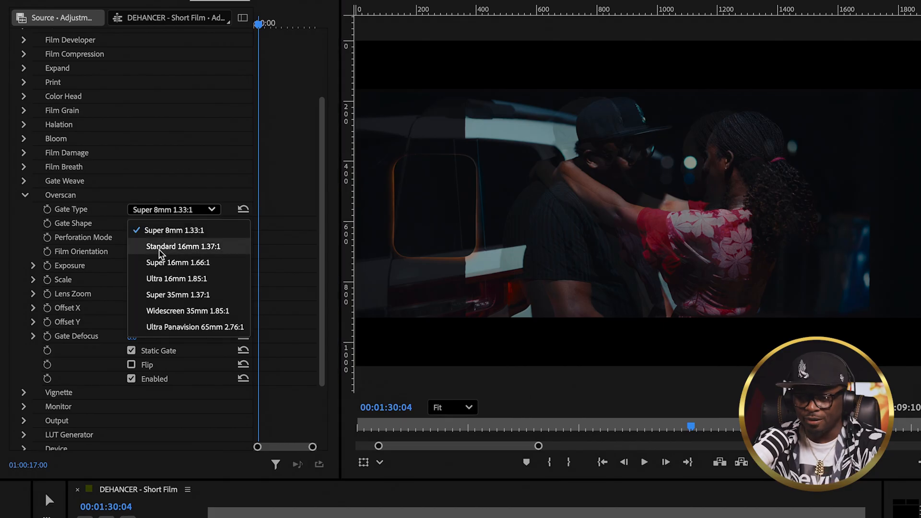
pyautogui.click(159, 247)
pyautogui.click(161, 210)
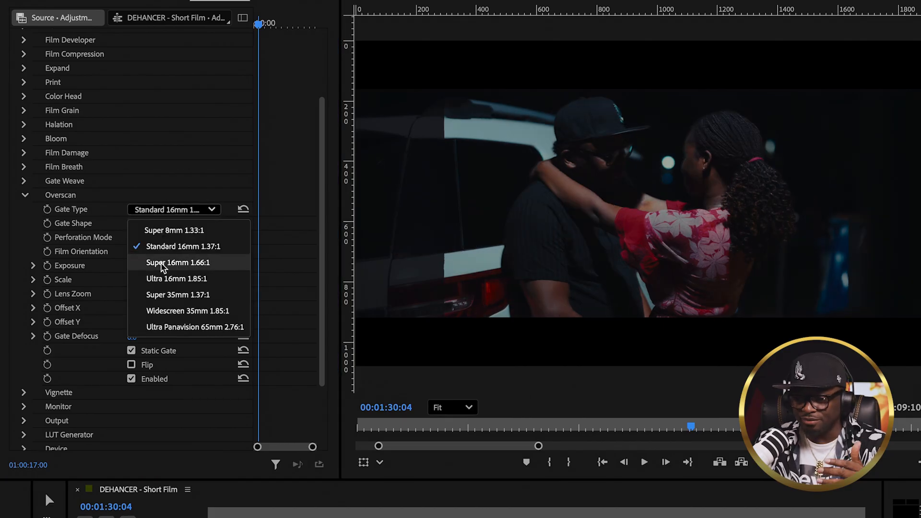
pyautogui.click(162, 264)
pyautogui.click(161, 209)
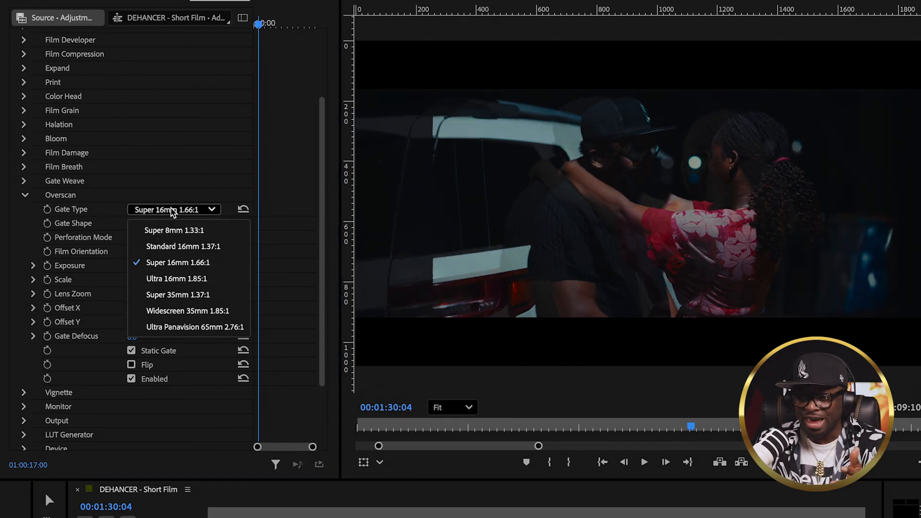
pyautogui.click(166, 294)
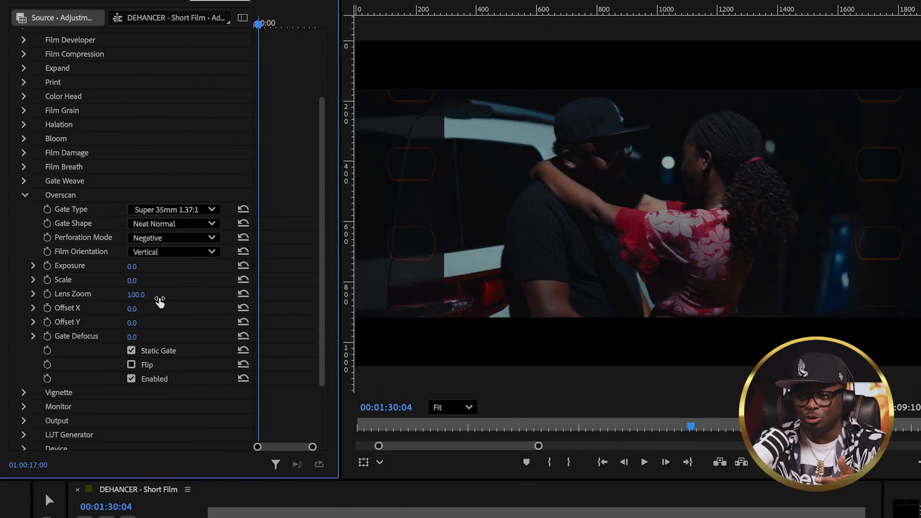
# Try the Neat Sharp and Neat Rounded gate shapes for the overscan, returning to Neat Normal
pyautogui.click(180, 226)
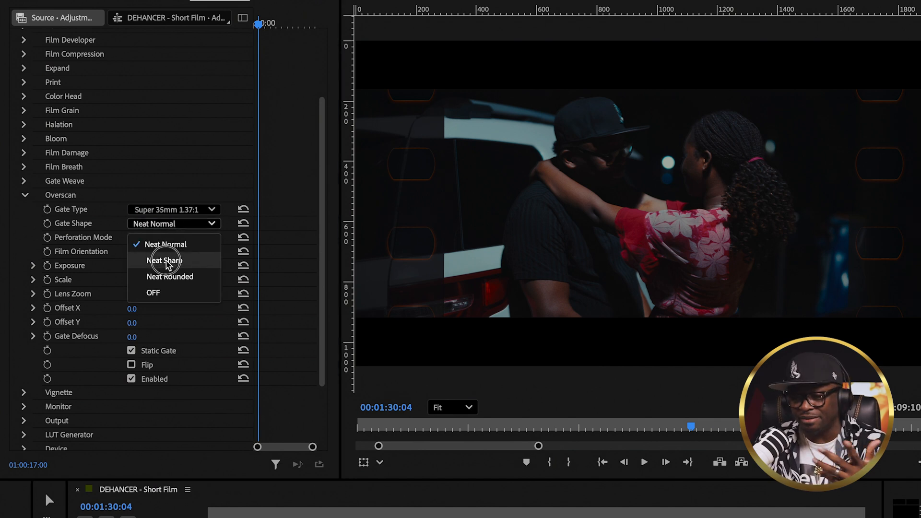
pyautogui.click(165, 262)
pyautogui.click(170, 224)
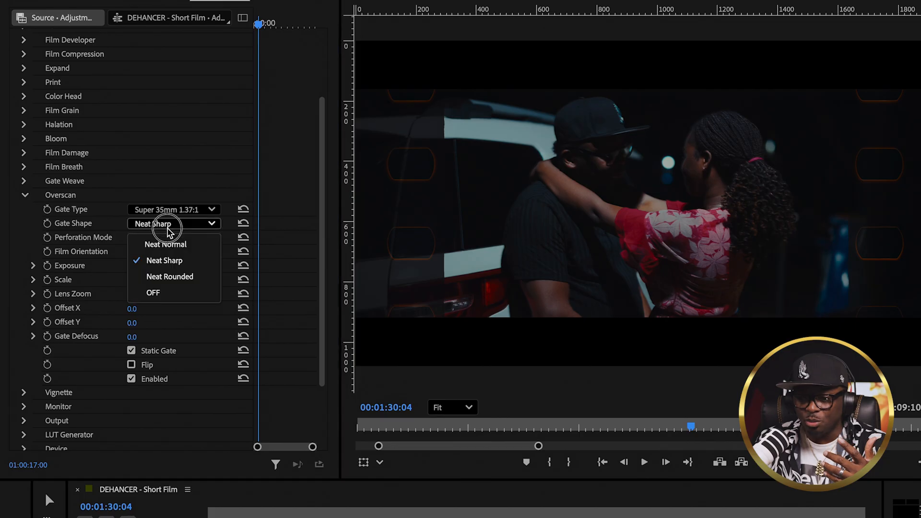
pyautogui.click(168, 277)
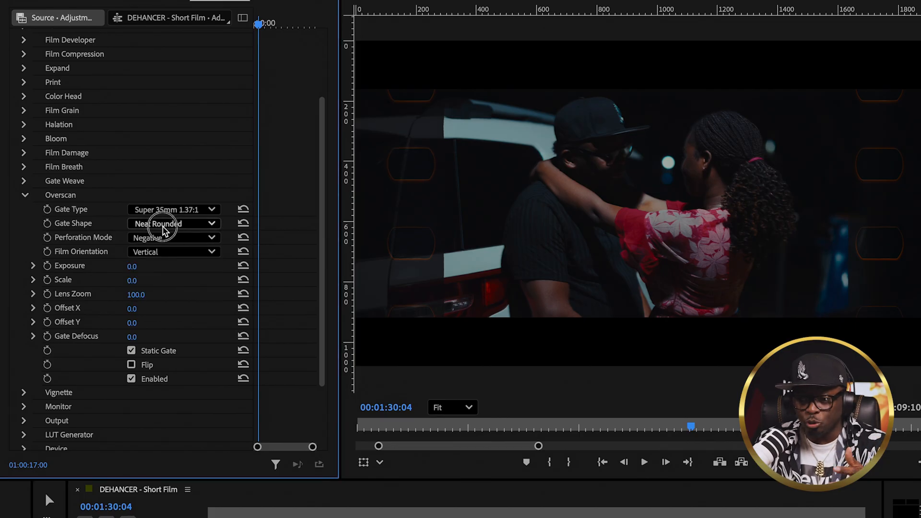
pyautogui.click(165, 227)
pyautogui.click(165, 244)
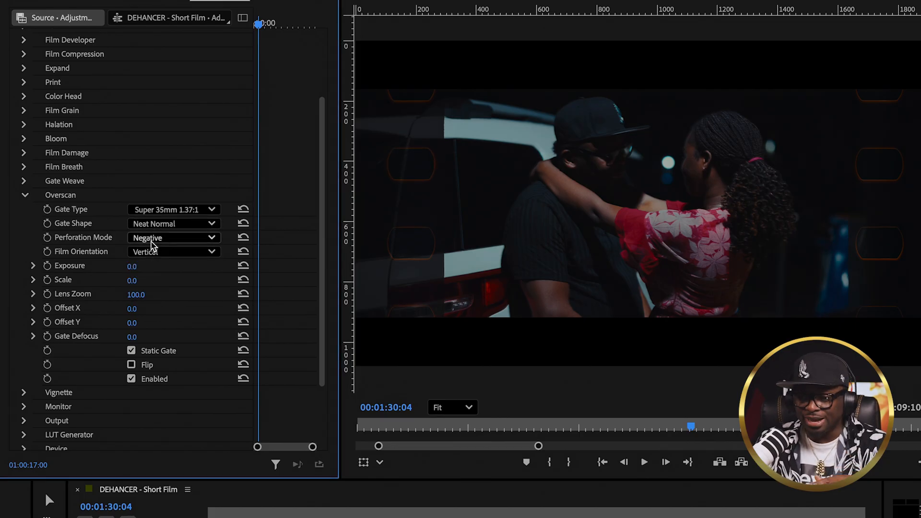
# Try the Positive perforation mode on the overscan and return it to Negative
pyautogui.click(153, 241)
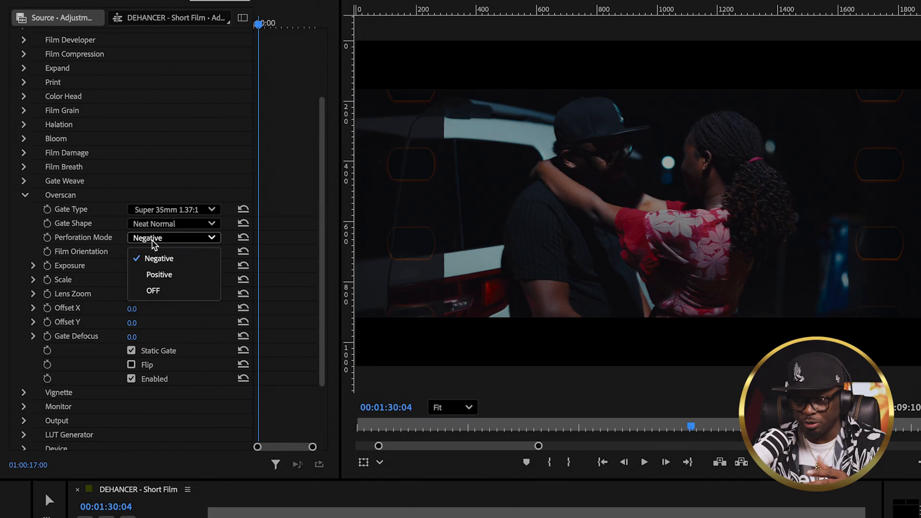
pyautogui.click(159, 274)
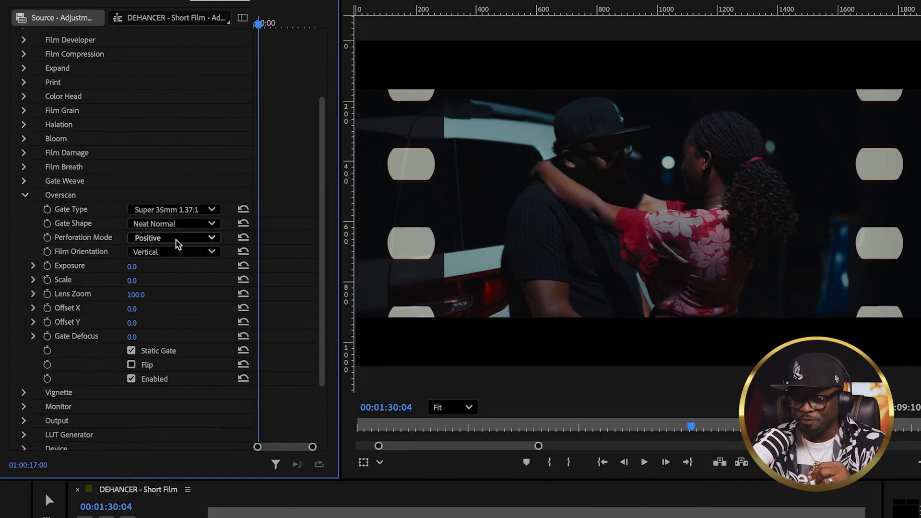
pyautogui.click(176, 240)
pyautogui.click(177, 260)
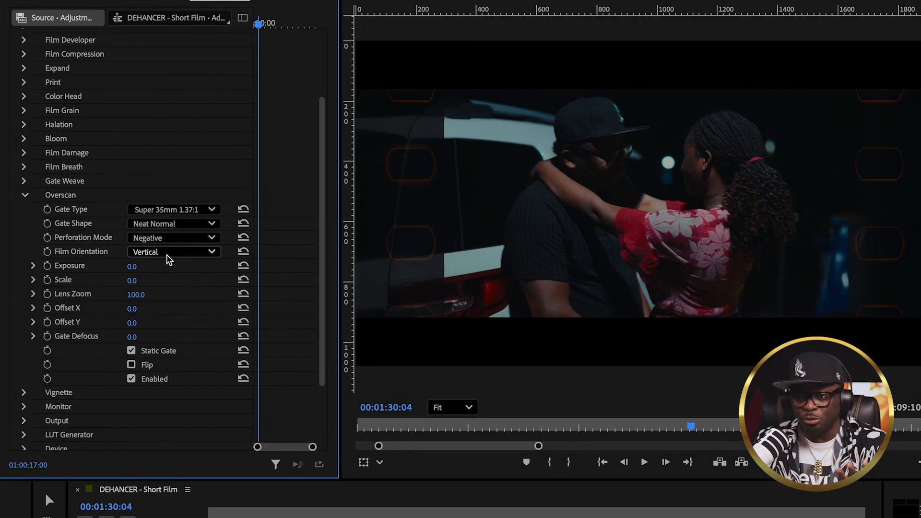
# Review the Film Orientation options without changing the selection, and disable Overscan and close its settings
pyautogui.click(168, 254)
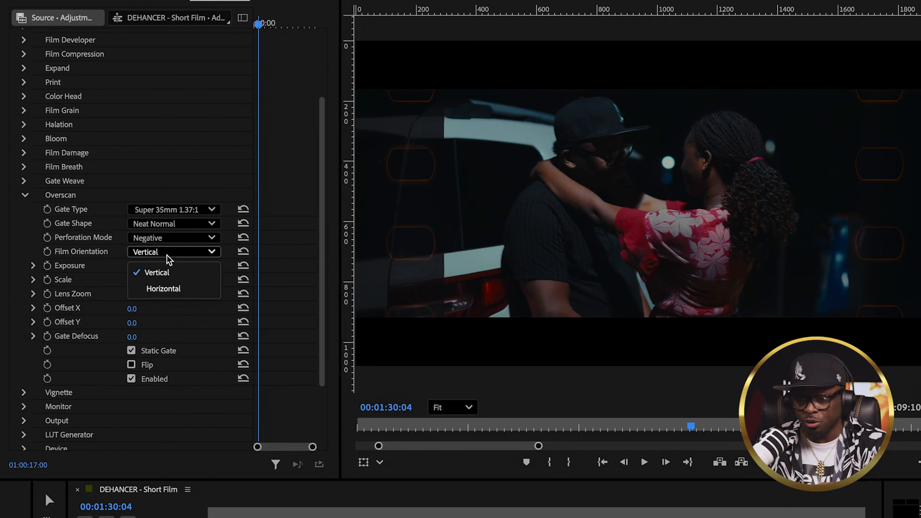
pyautogui.click(159, 254)
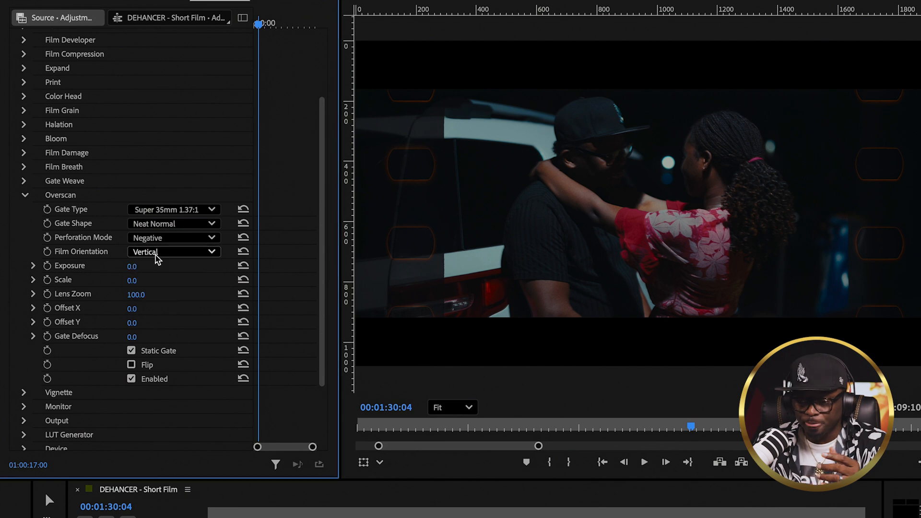
pyautogui.click(131, 379)
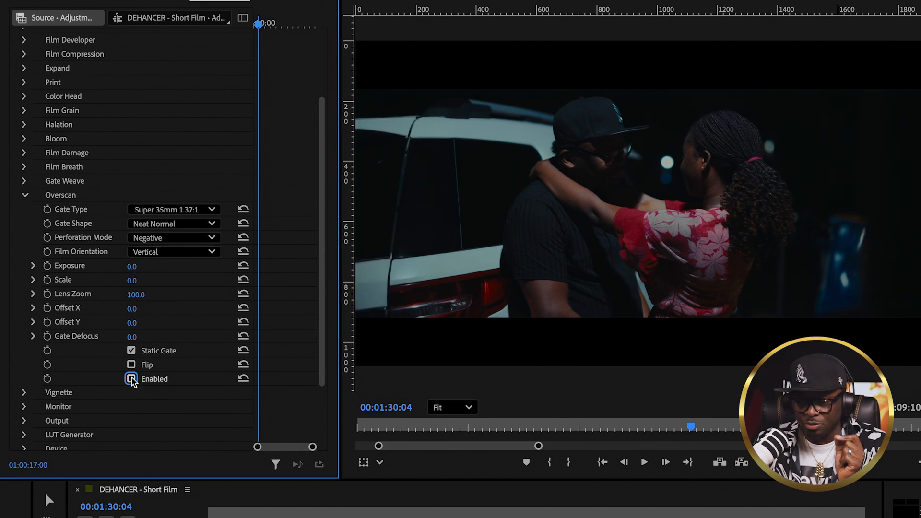
pyautogui.click(25, 194)
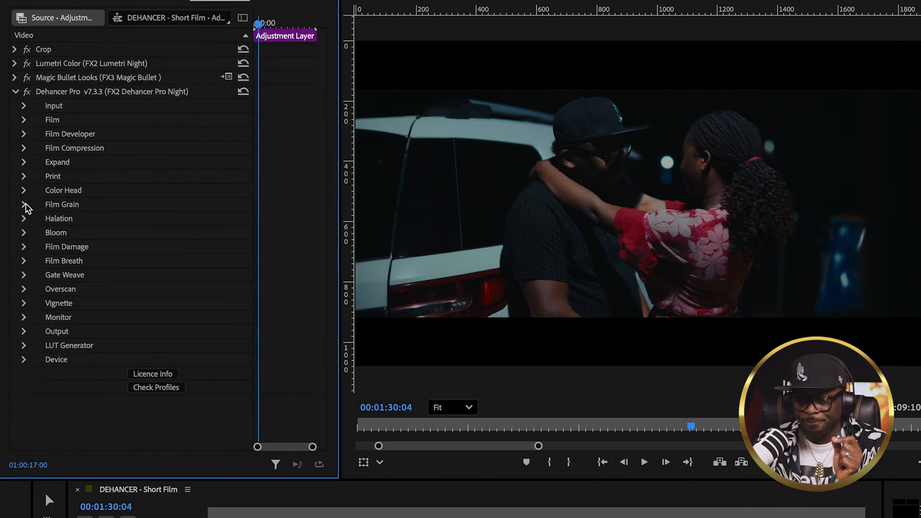
# Look over the Vignette settings and view the frame with the Monitor's False Color IRE overlay enabled
pyautogui.click(24, 304)
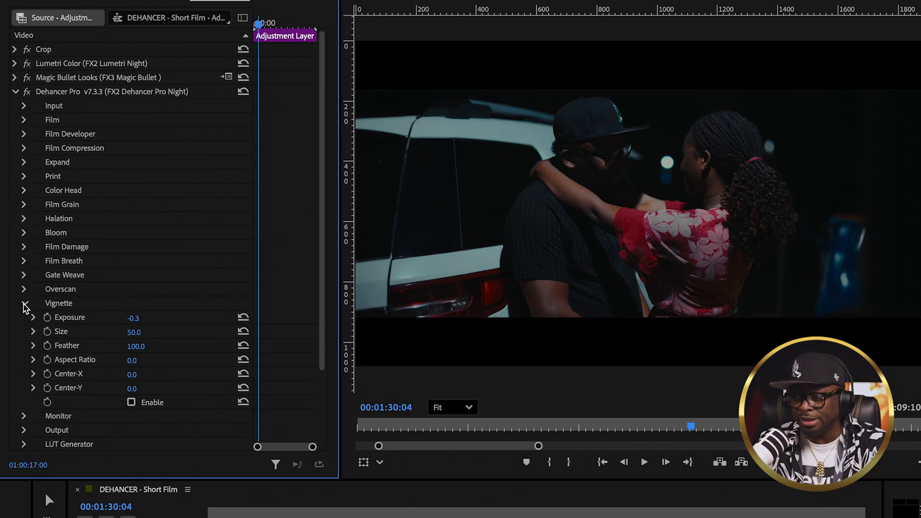
pyautogui.click(25, 305)
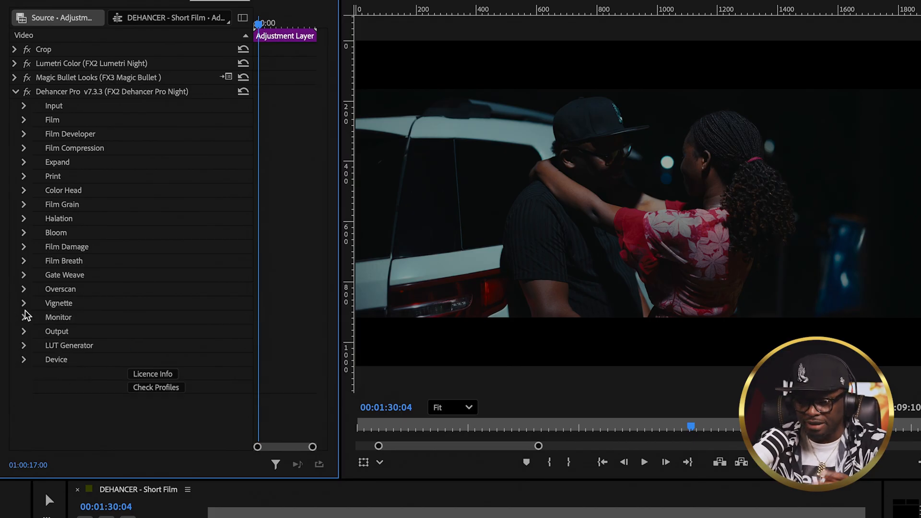
pyautogui.click(25, 318)
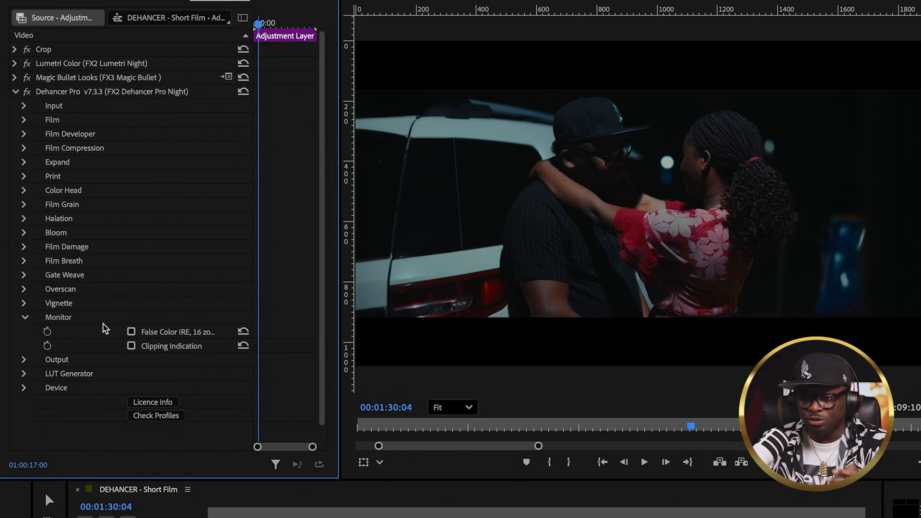
pyautogui.click(131, 333)
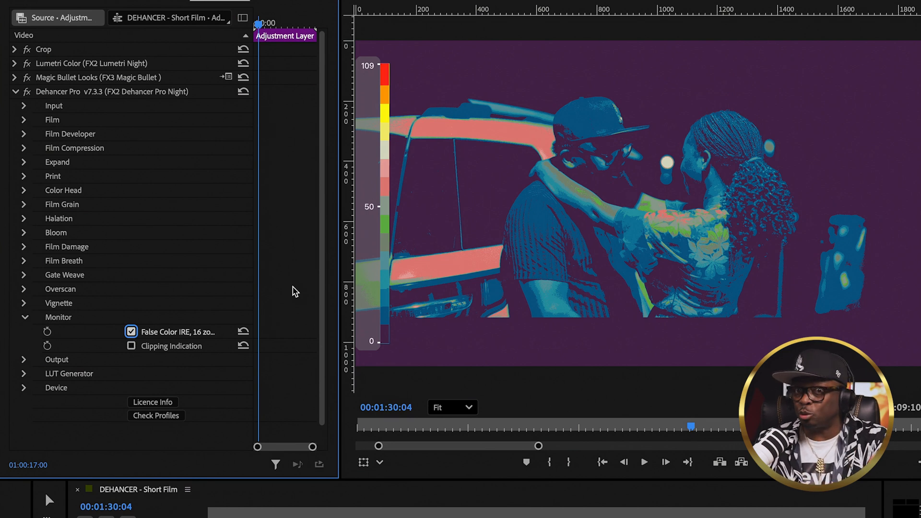
# Check the frame with Clipping Indication on and off, and turn off False Color IRE and close the Monitor settings
pyautogui.click(131, 346)
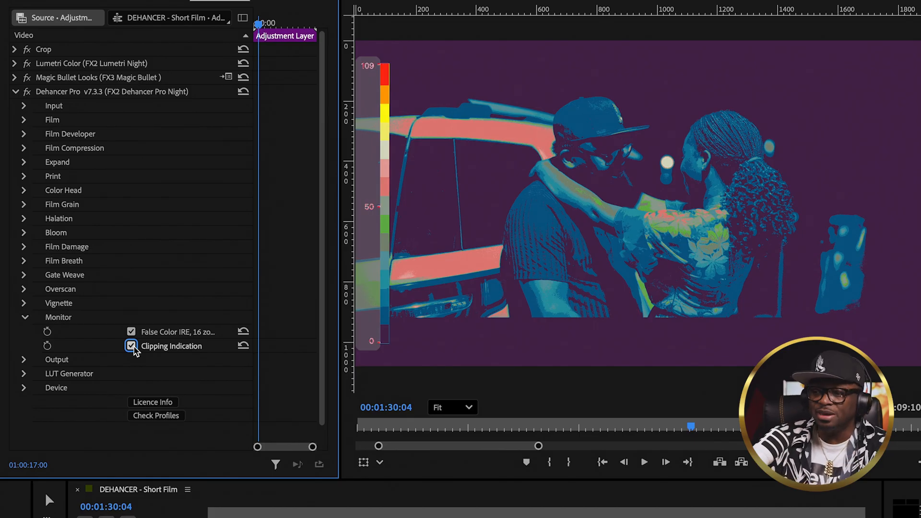
pyautogui.click(131, 347)
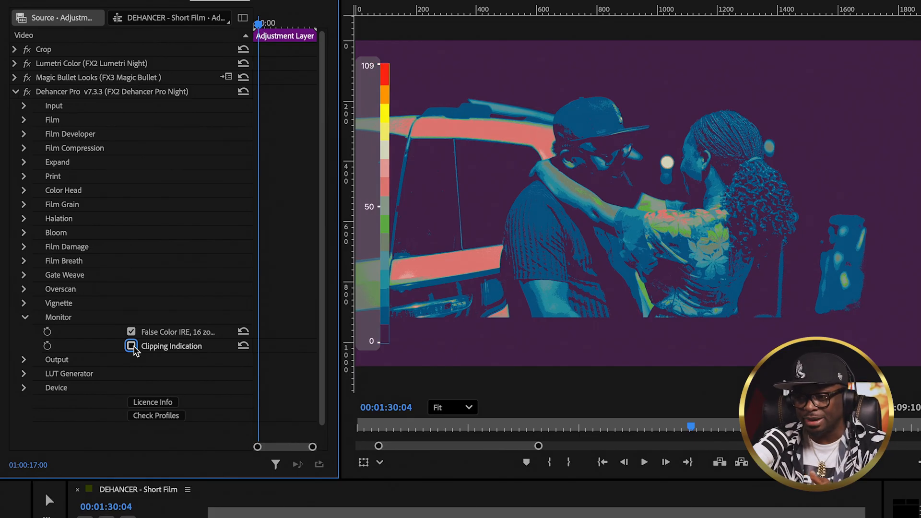
pyautogui.click(132, 332)
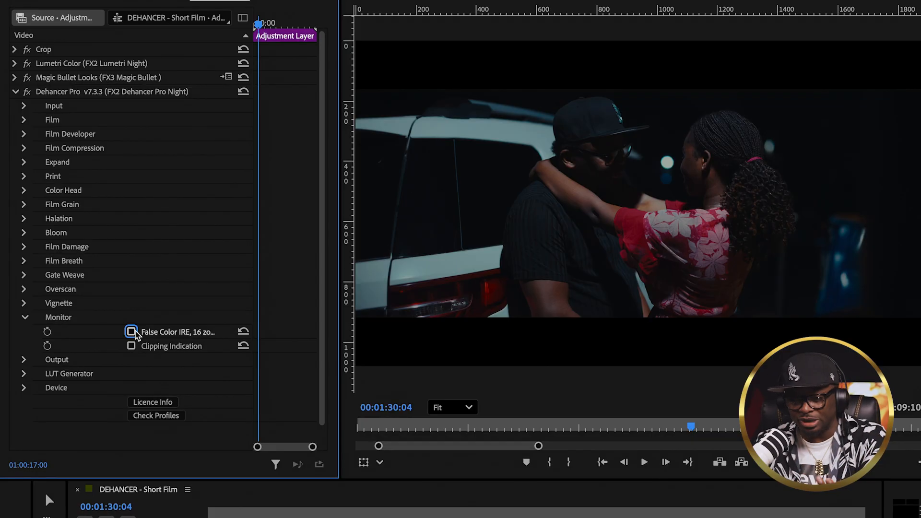
pyautogui.click(25, 318)
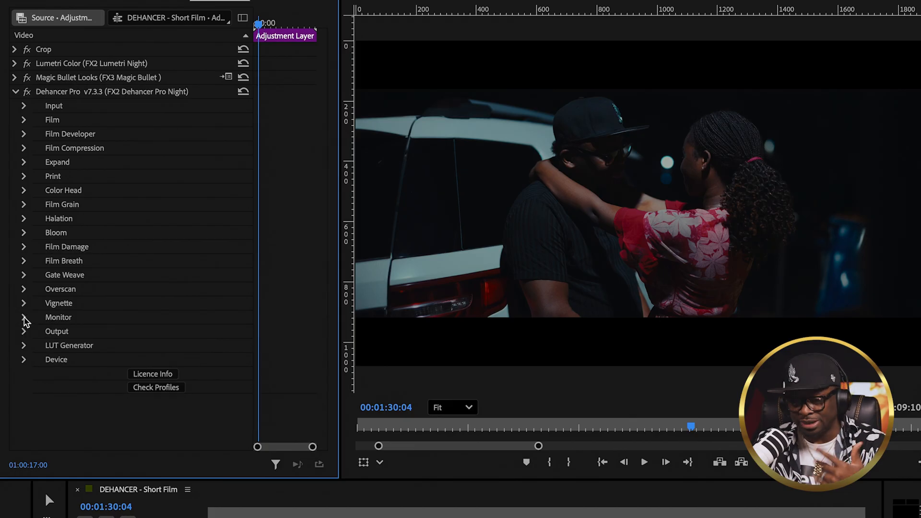
# Open the Output settings and raise Total Impact to 100
pyautogui.click(25, 333)
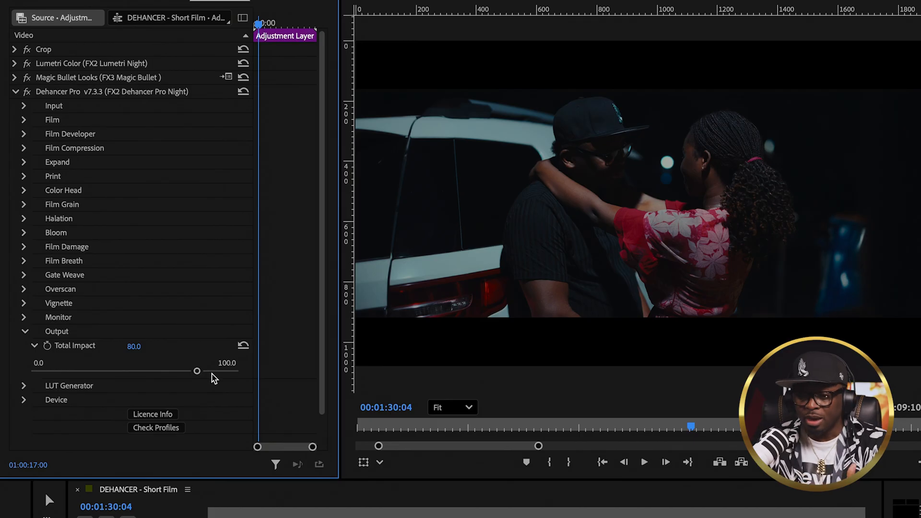
pyautogui.moveTo(198, 372); pyautogui.dragTo(240, 379)
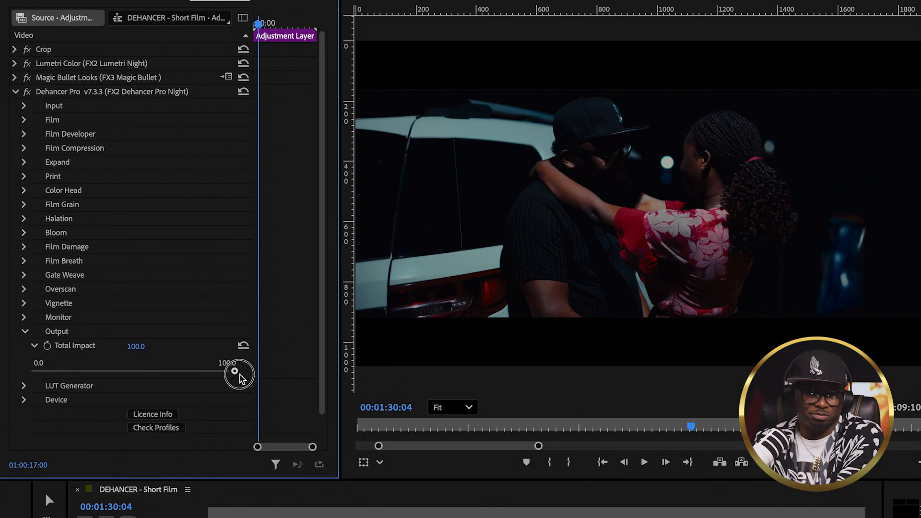
pyautogui.moveTo(240, 379); pyautogui.dragTo(240, 379)
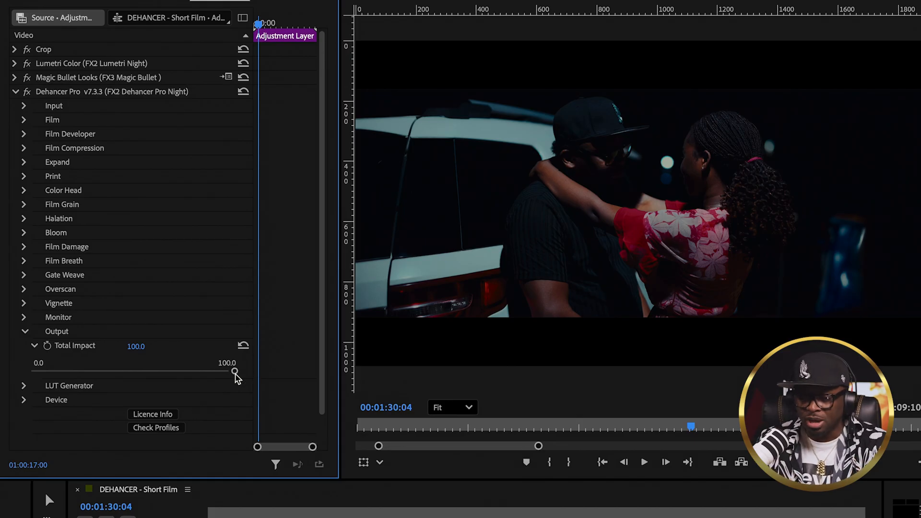
# Set the Output's Total Impact to 80 and close the Output settings
pyautogui.click(146, 346)
pyautogui.write('80')
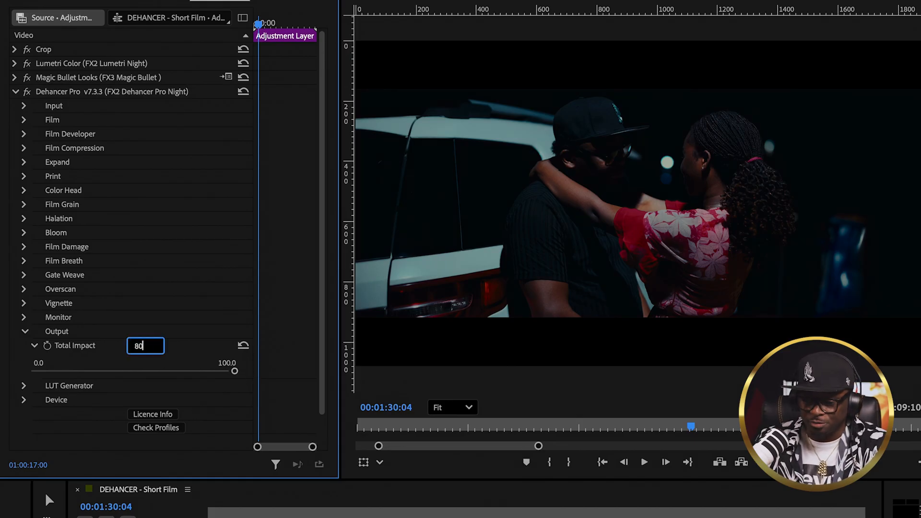
pyautogui.press('Return')
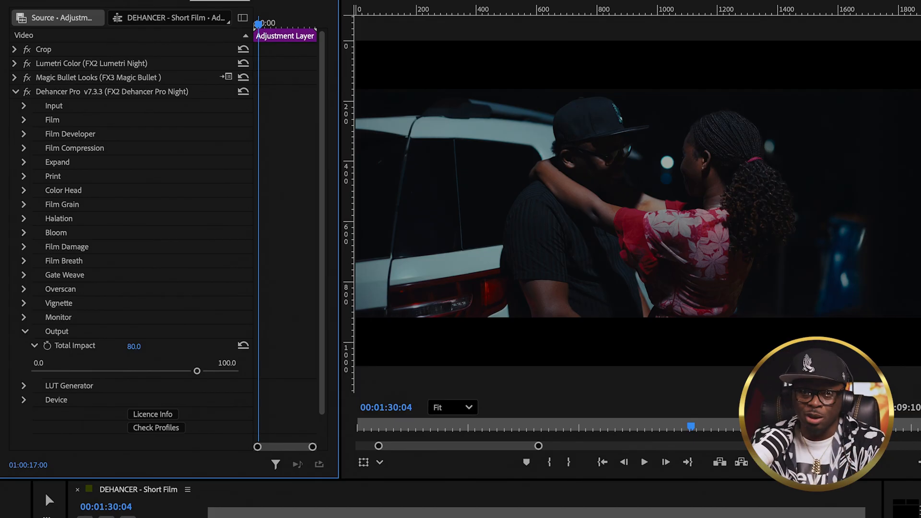
pyautogui.click(25, 331)
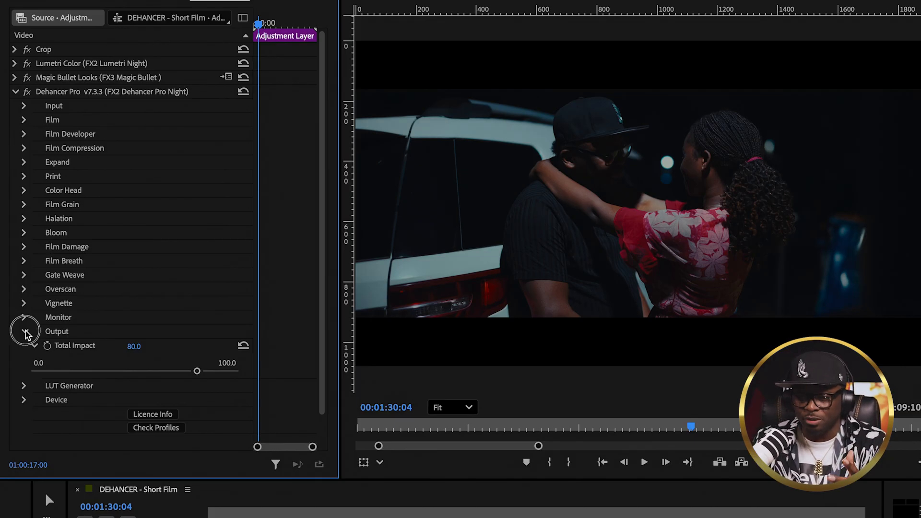
# Review the LUT Generator settings and its LUT Size options without changing the selection, and close the section
pyautogui.click(25, 346)
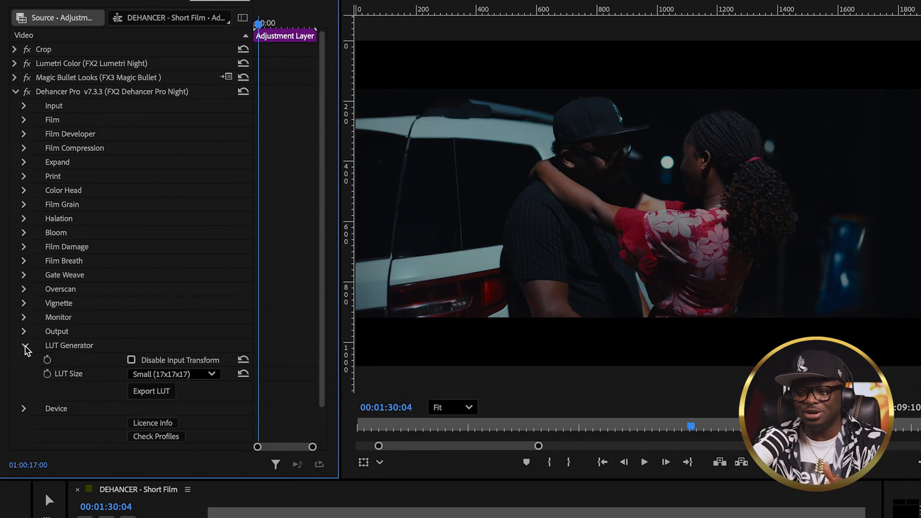
pyautogui.scroll(-2, 25, 350)
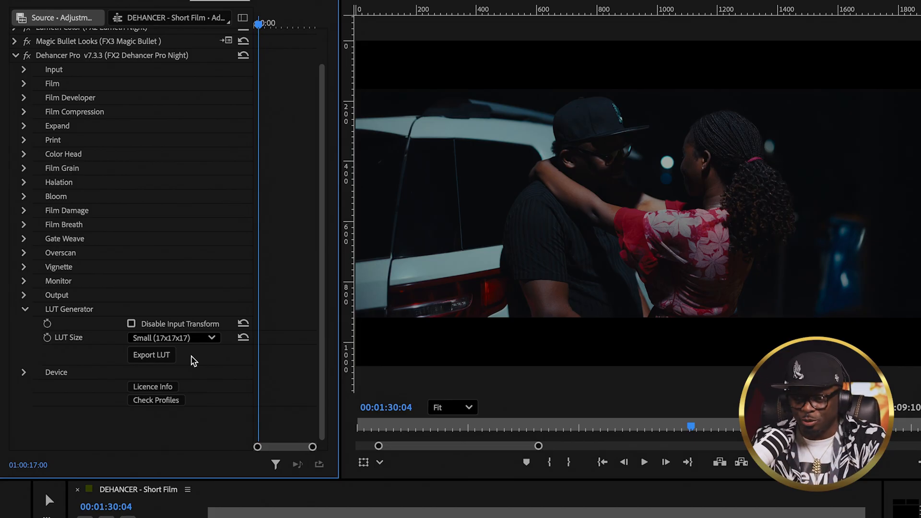
pyautogui.click(192, 341)
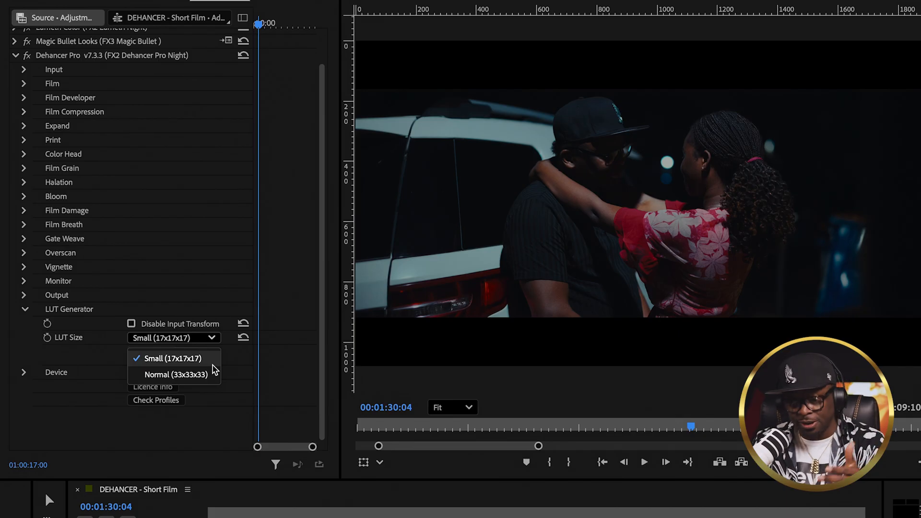
pyautogui.click(236, 367)
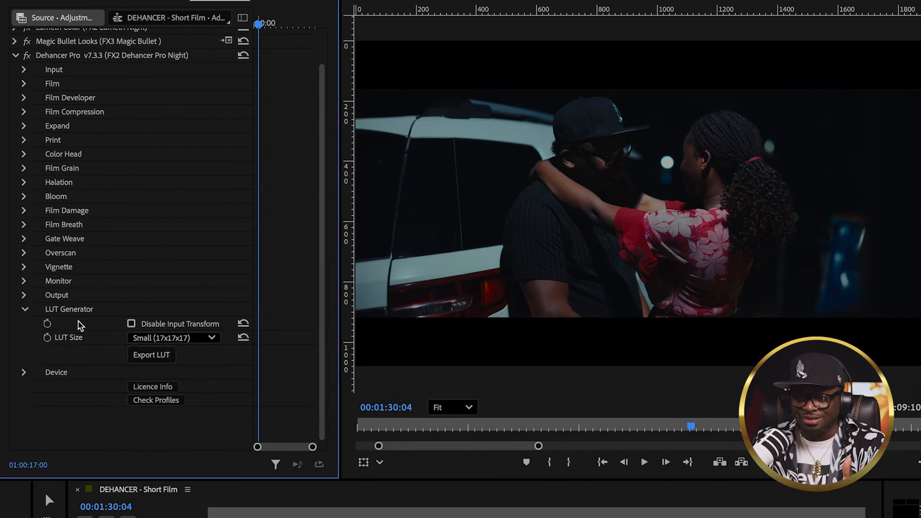
pyautogui.click(25, 309)
# Look over the Device settings, and view the plugin's licence information and close it
pyautogui.click(24, 360)
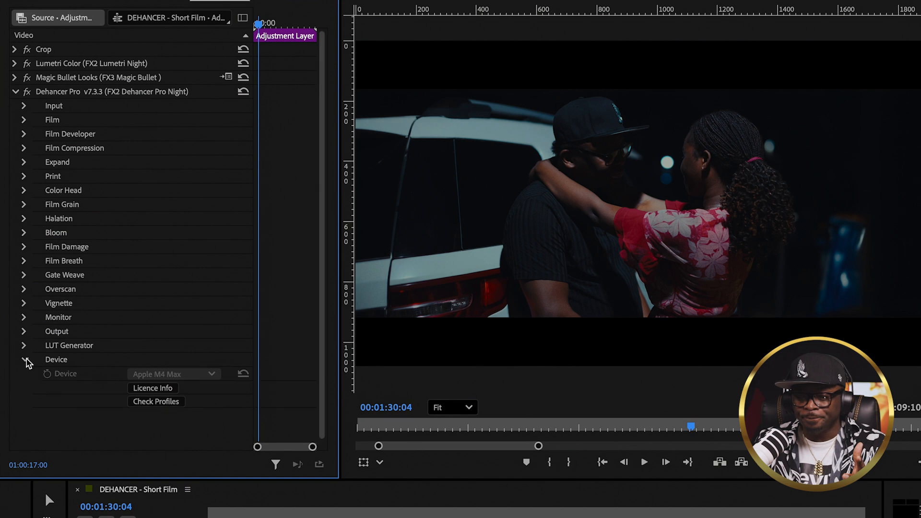
pyautogui.click(160, 391)
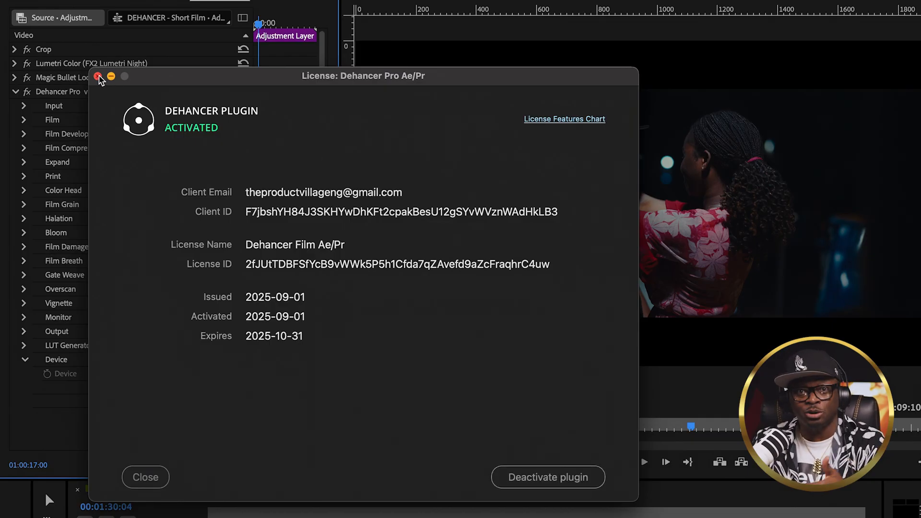
pyautogui.click(98, 77)
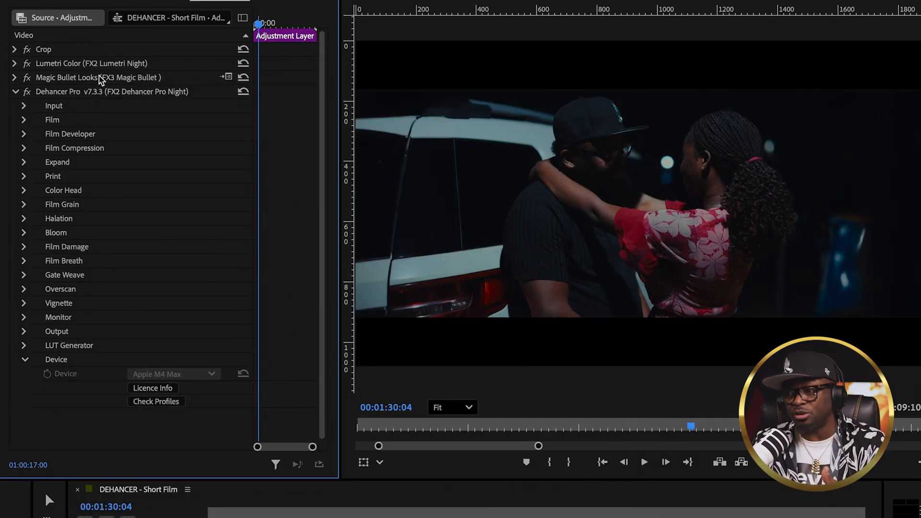
# Run the check of the Dehancer film, camera and print profiles, accept it, and collapse the Dehancer Pro effect
pyautogui.click(152, 403)
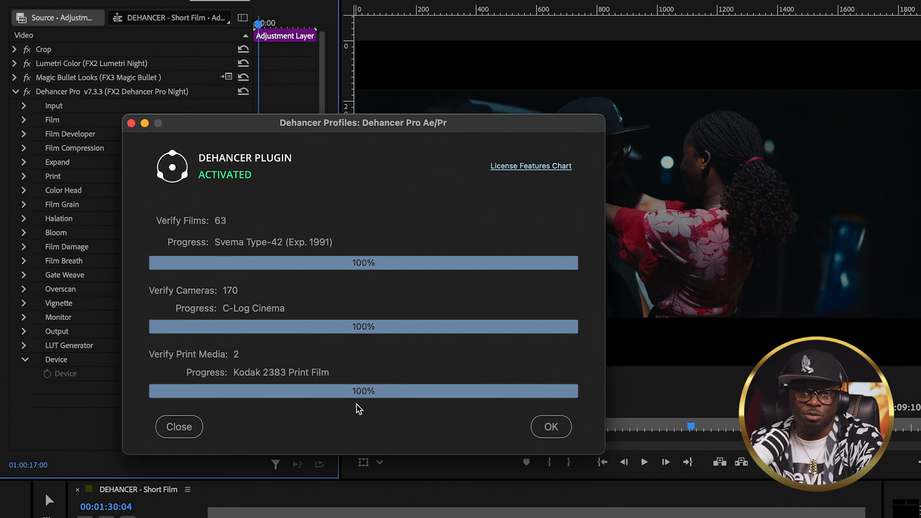
pyautogui.click(552, 427)
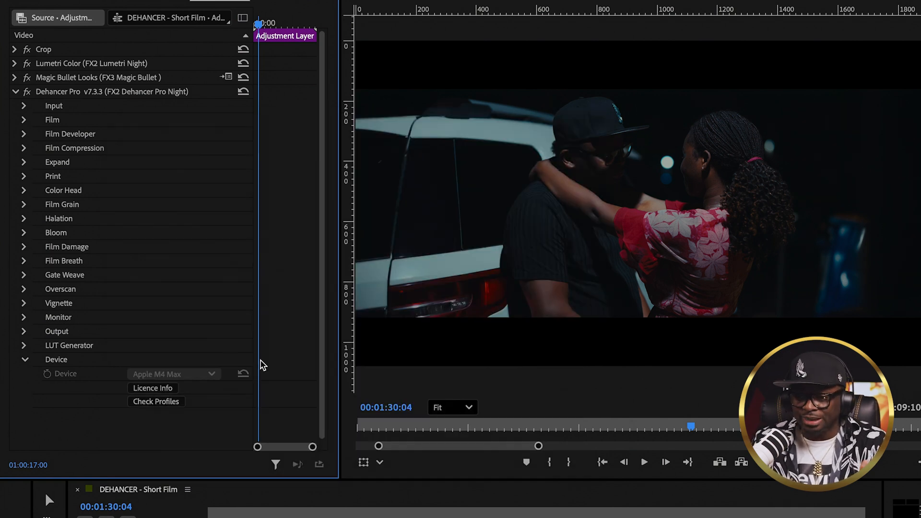
pyautogui.click(16, 91)
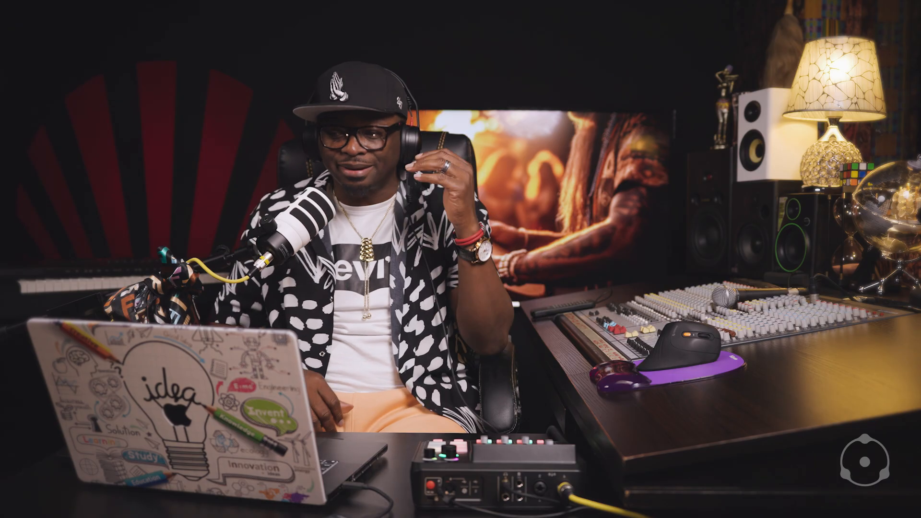